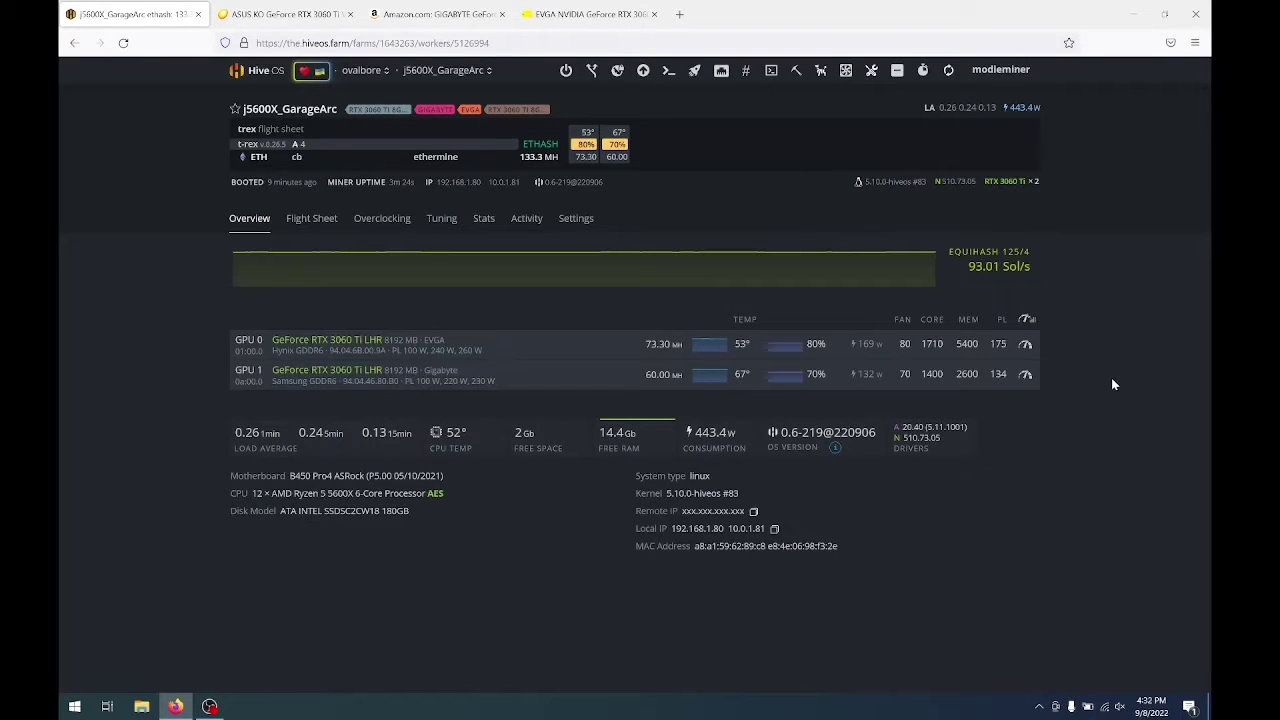
# Go fullscreen, review both GPUs' details, refresh stats and dismiss the Nvidia settings notice.
pyautogui.press('F11')
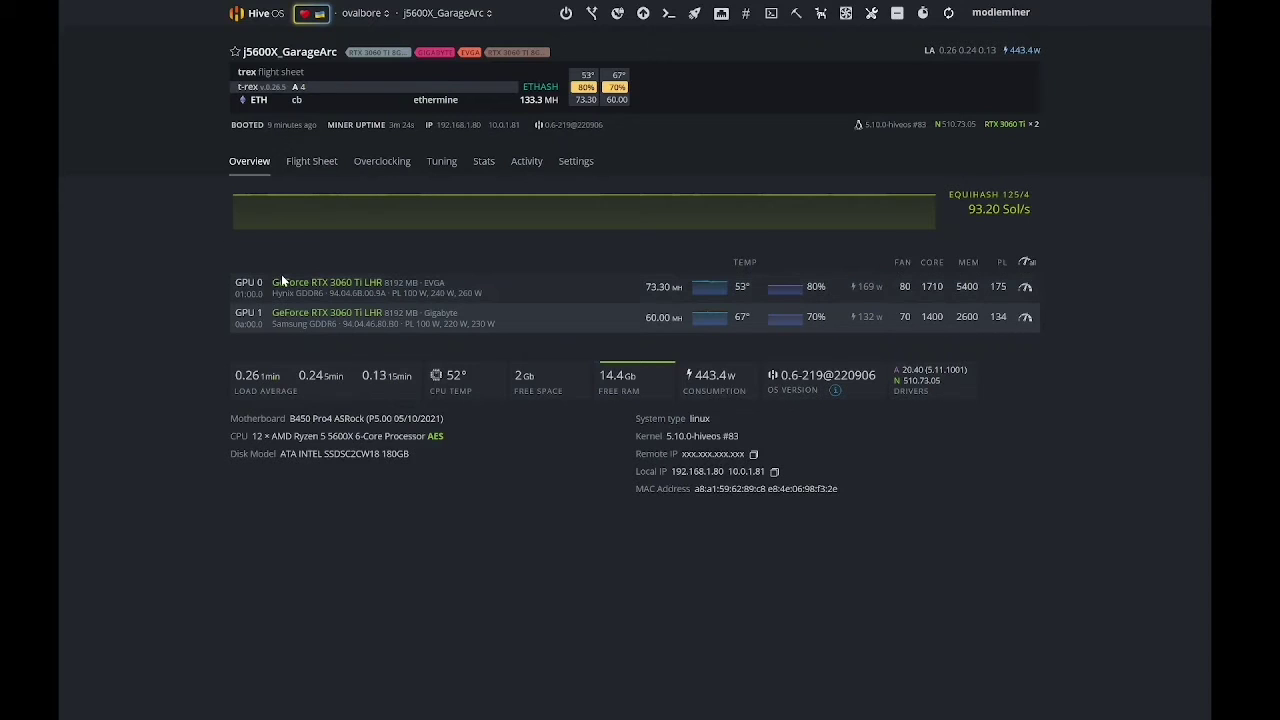
pyautogui.moveTo(266, 290); pyautogui.dragTo(344, 312)
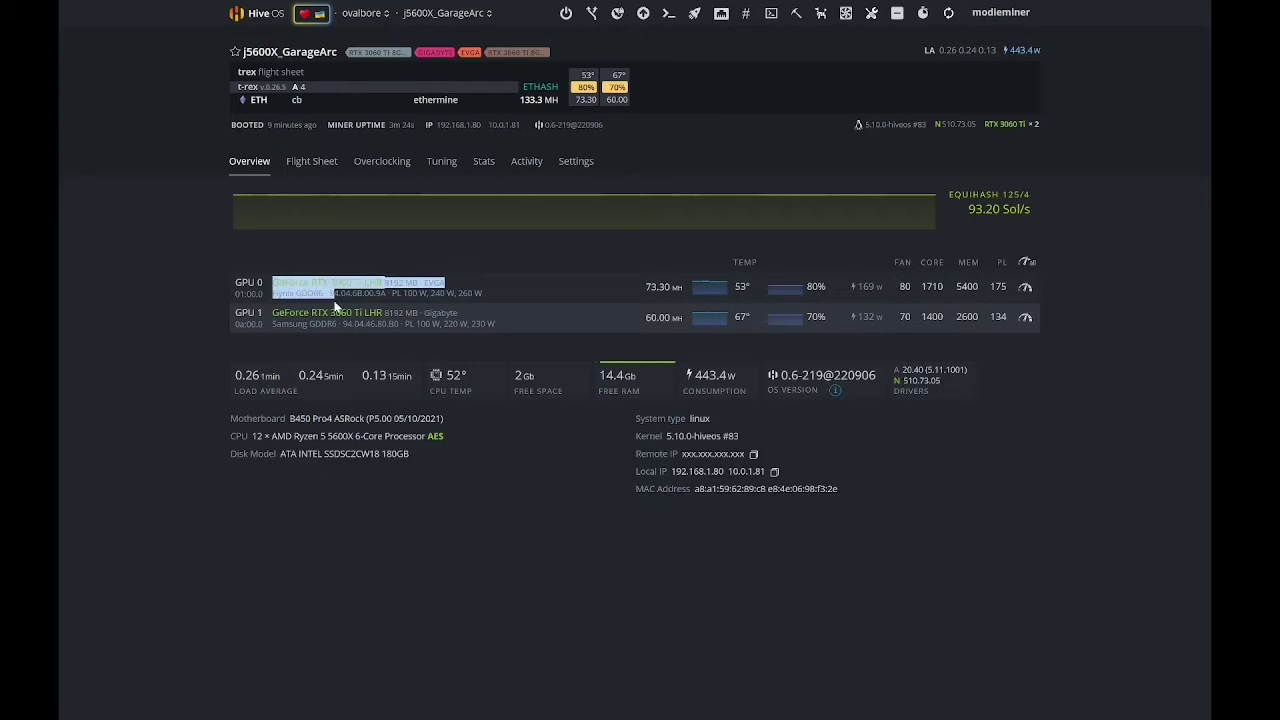
pyautogui.click(267, 318)
pyautogui.moveTo(267, 318); pyautogui.dragTo(310, 326)
pyautogui.click(335, 340)
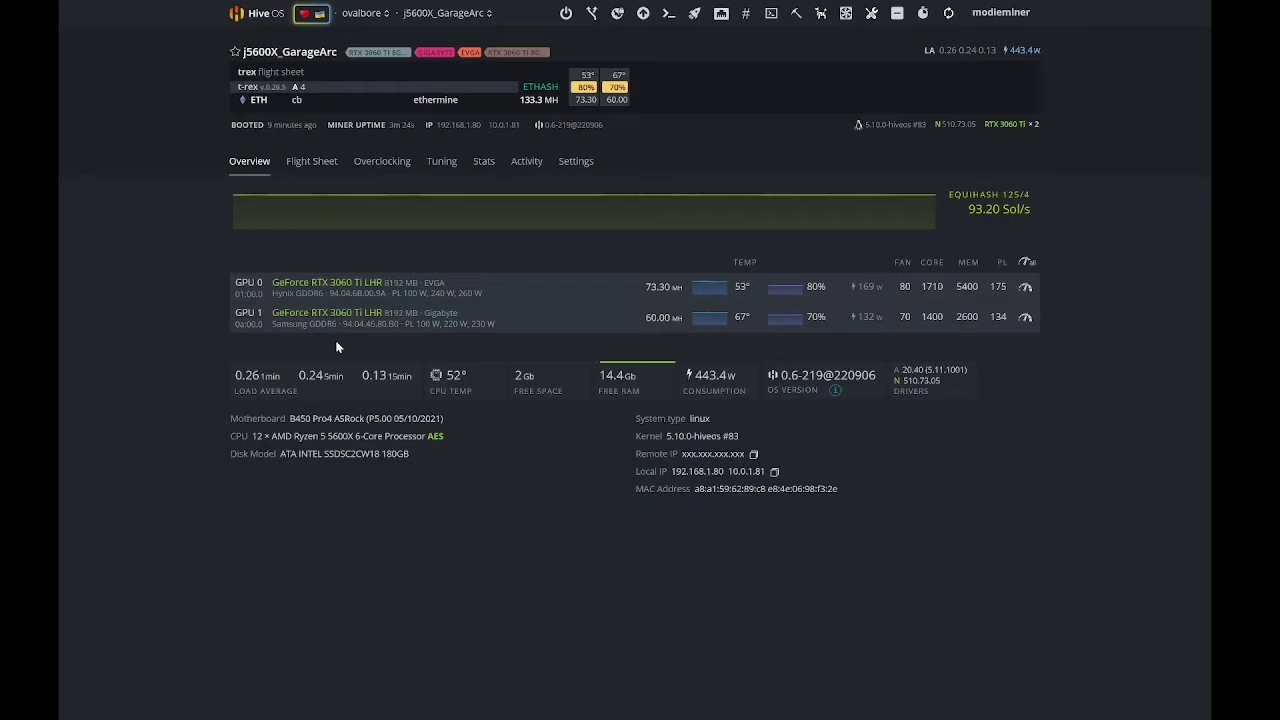
pyautogui.click(950, 15)
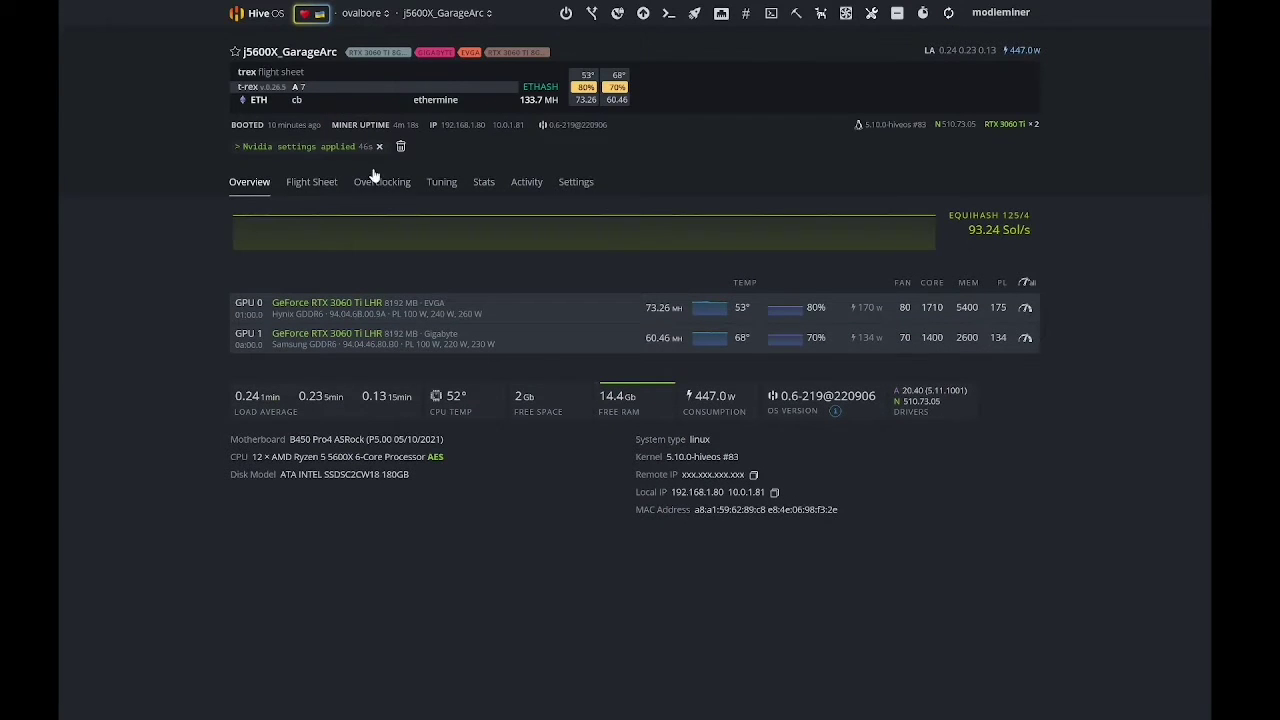
pyautogui.click(401, 148)
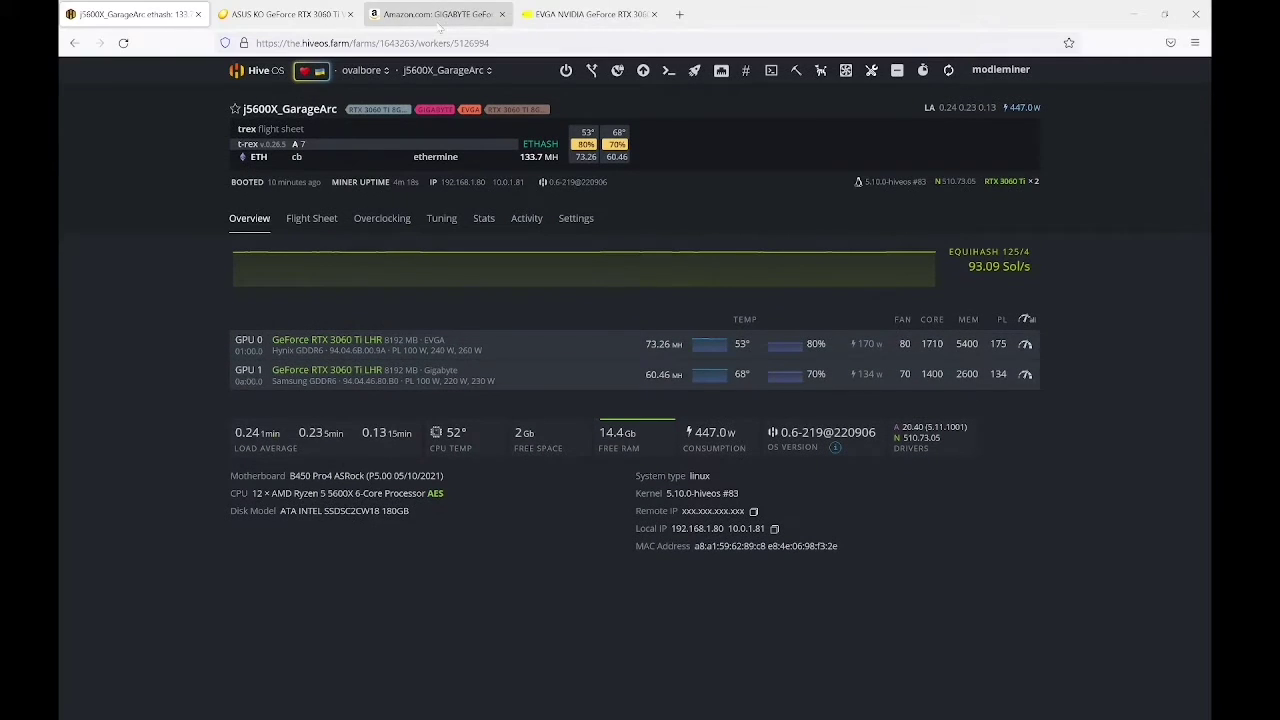
pyautogui.click(440, 20)
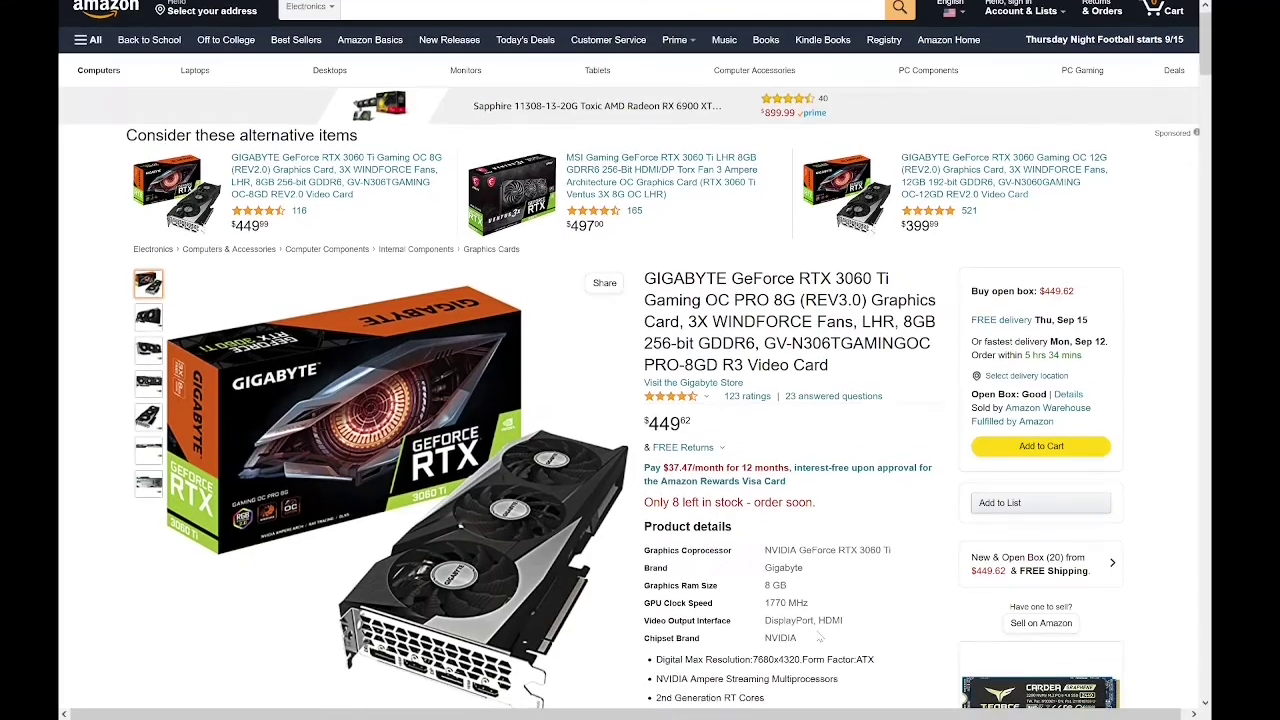
pyautogui.scroll(-1, 820, 637)
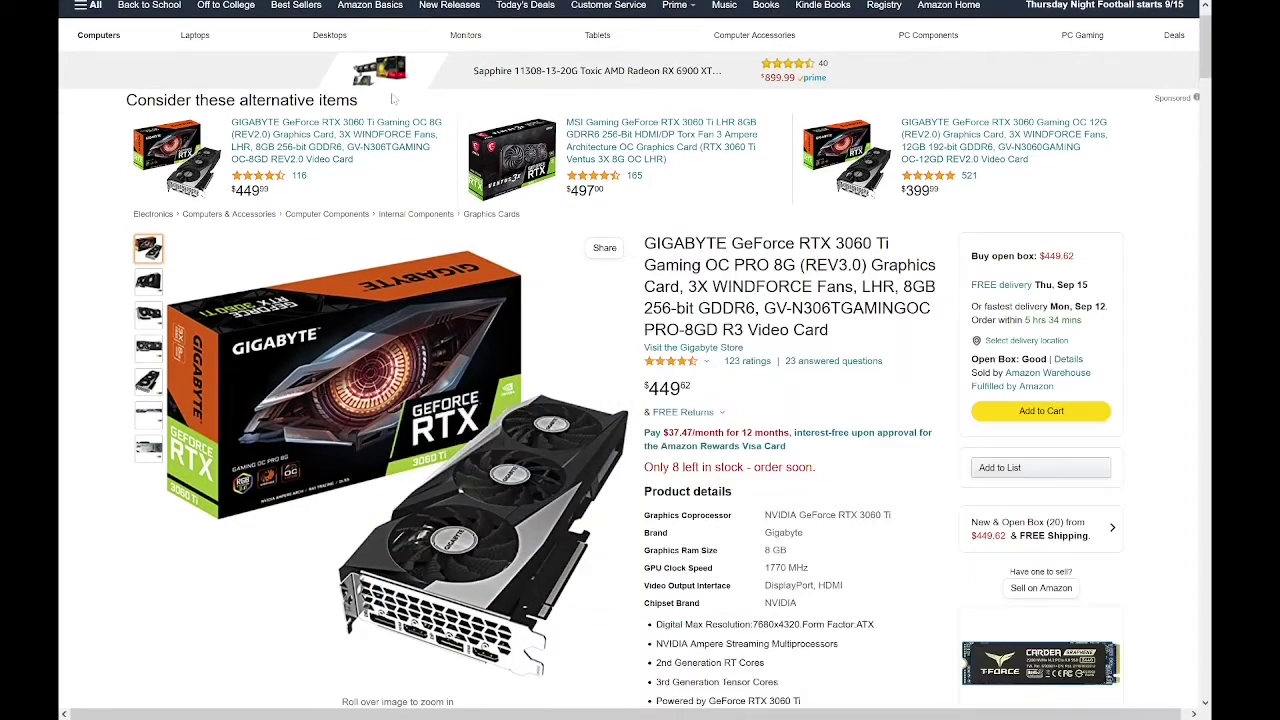
pyautogui.moveTo(470, 470)
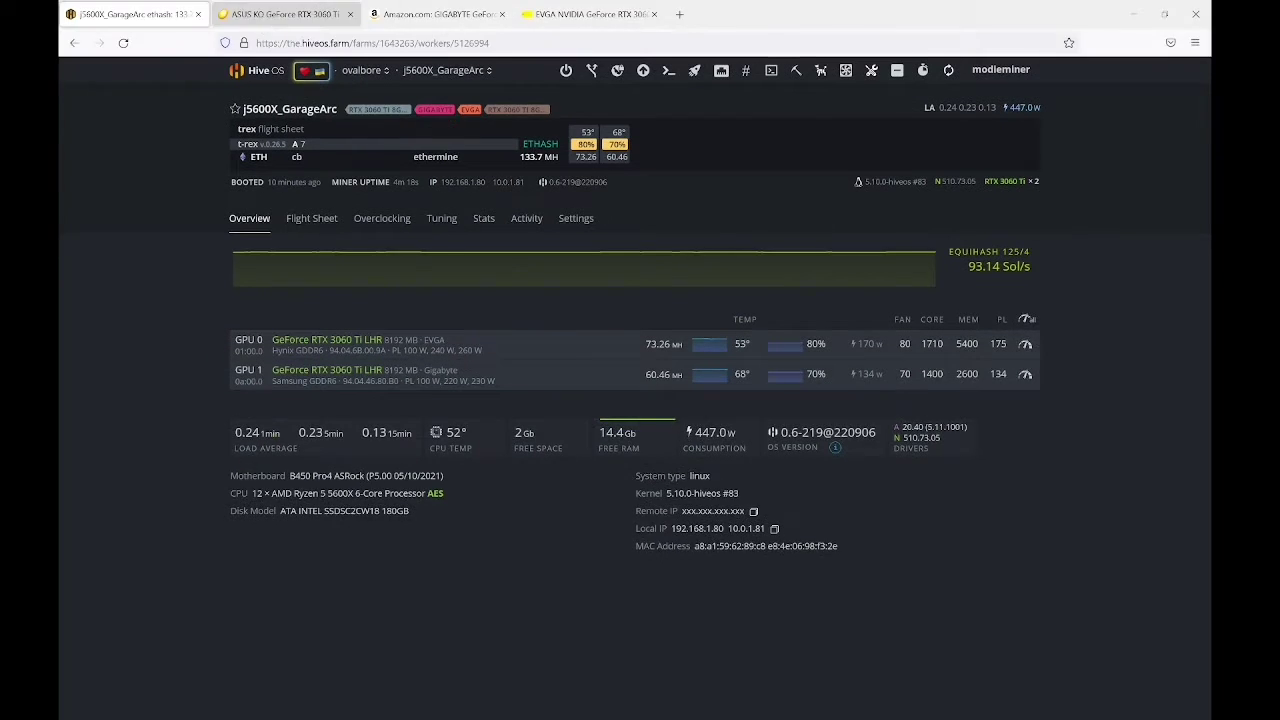
# Switch to the bSamsungLHR worker and check GPU 3's memory revision 94.04.46.80.CE.
pyautogui.click(452, 12)
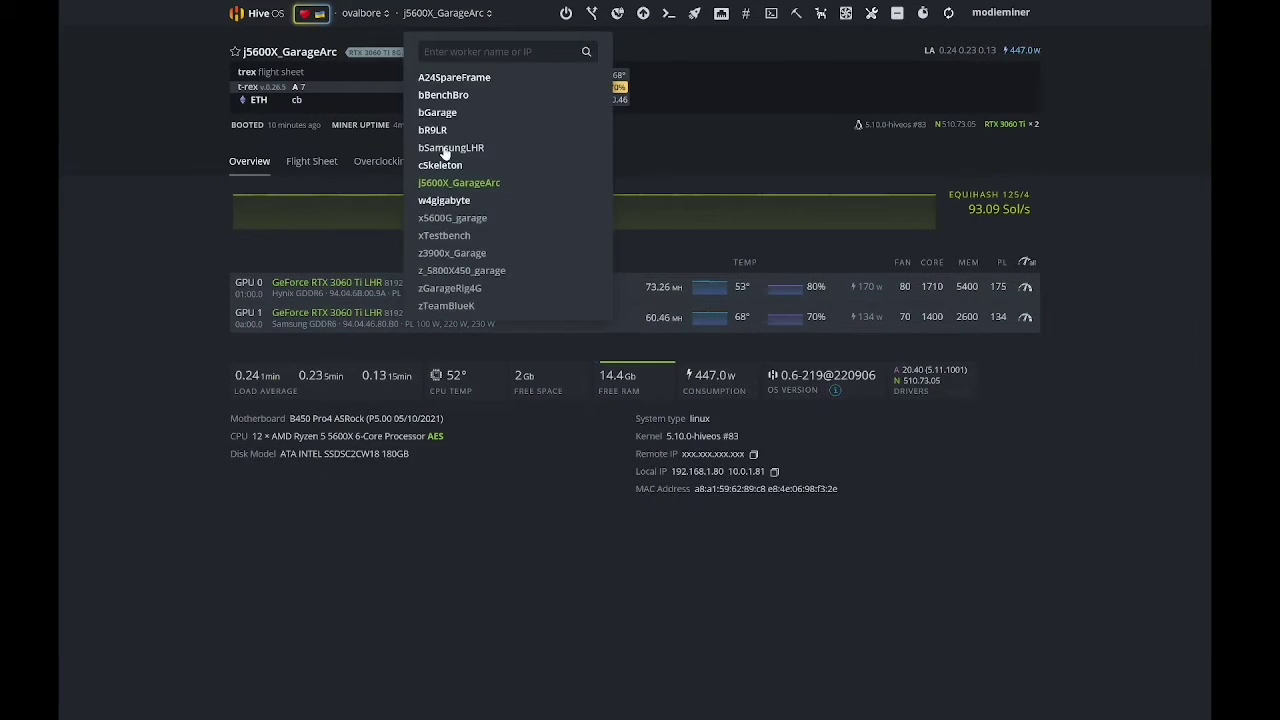
pyautogui.click(445, 150)
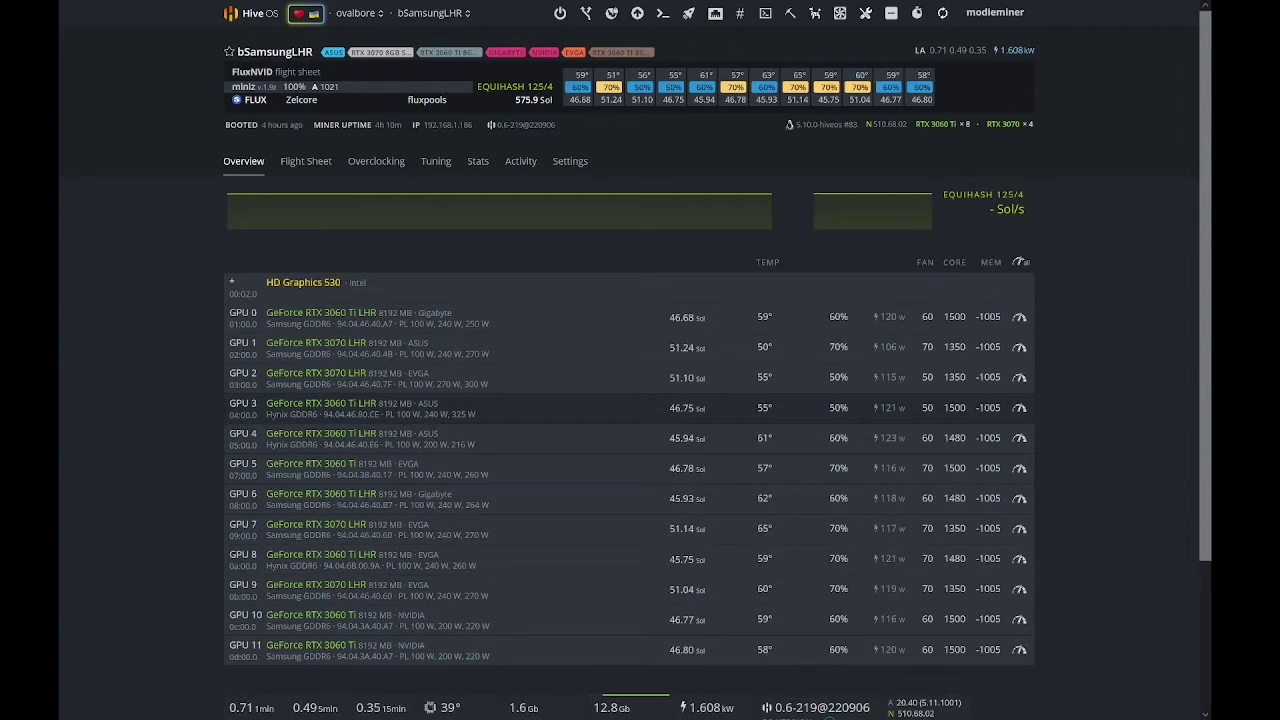
pyautogui.moveTo(346, 414); pyautogui.dragTo(357, 414)
pyautogui.click(370, 430)
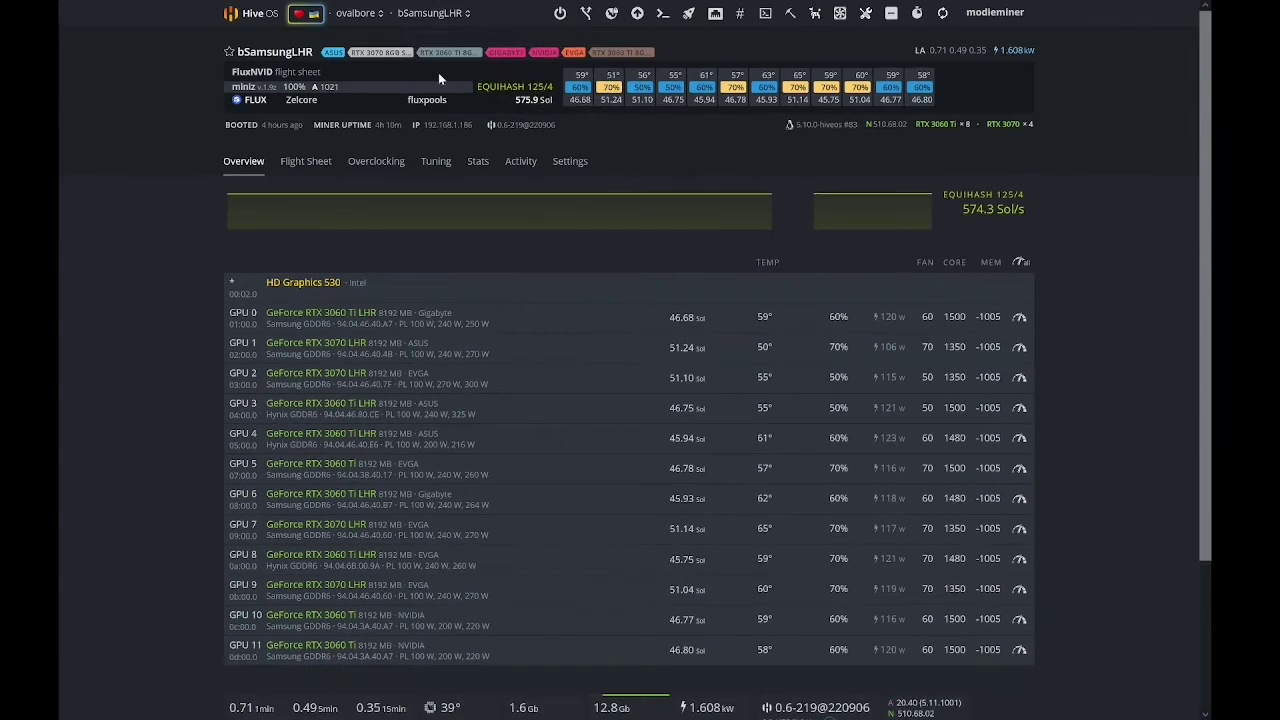
# Return to the j5600X_GarageArc worker and send it a Reboot command.
pyautogui.click(447, 14)
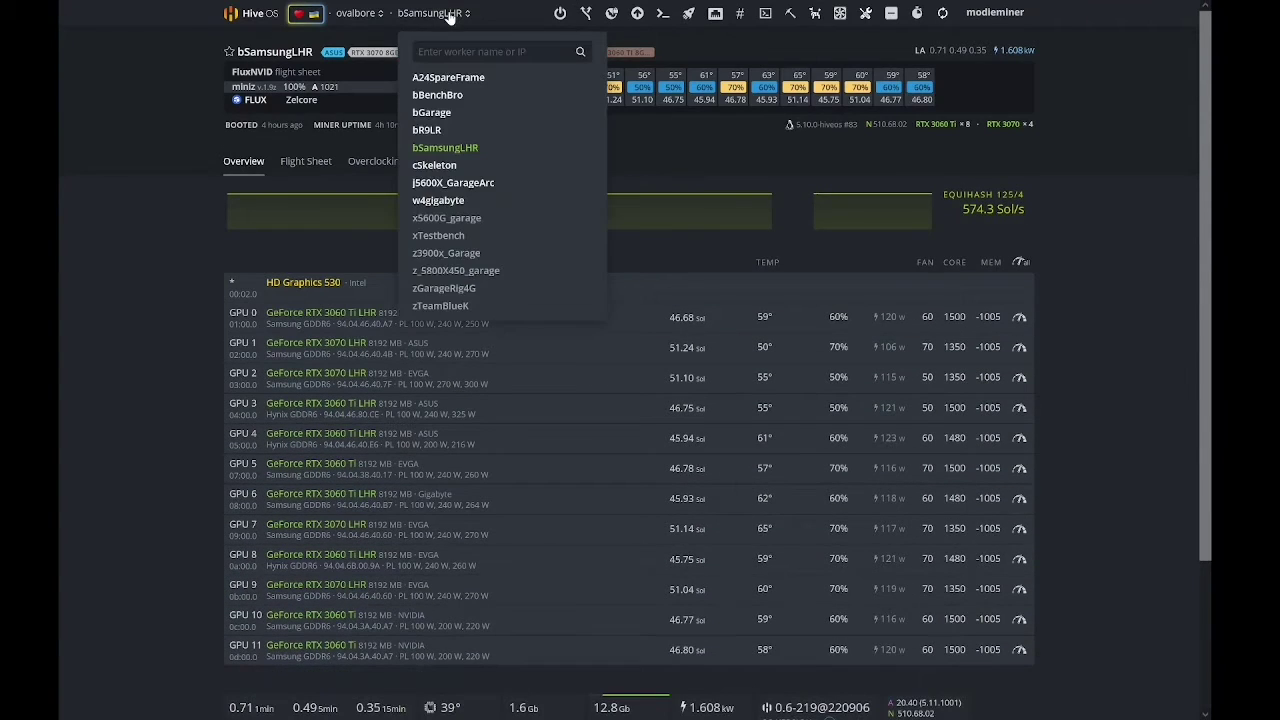
pyautogui.click(441, 185)
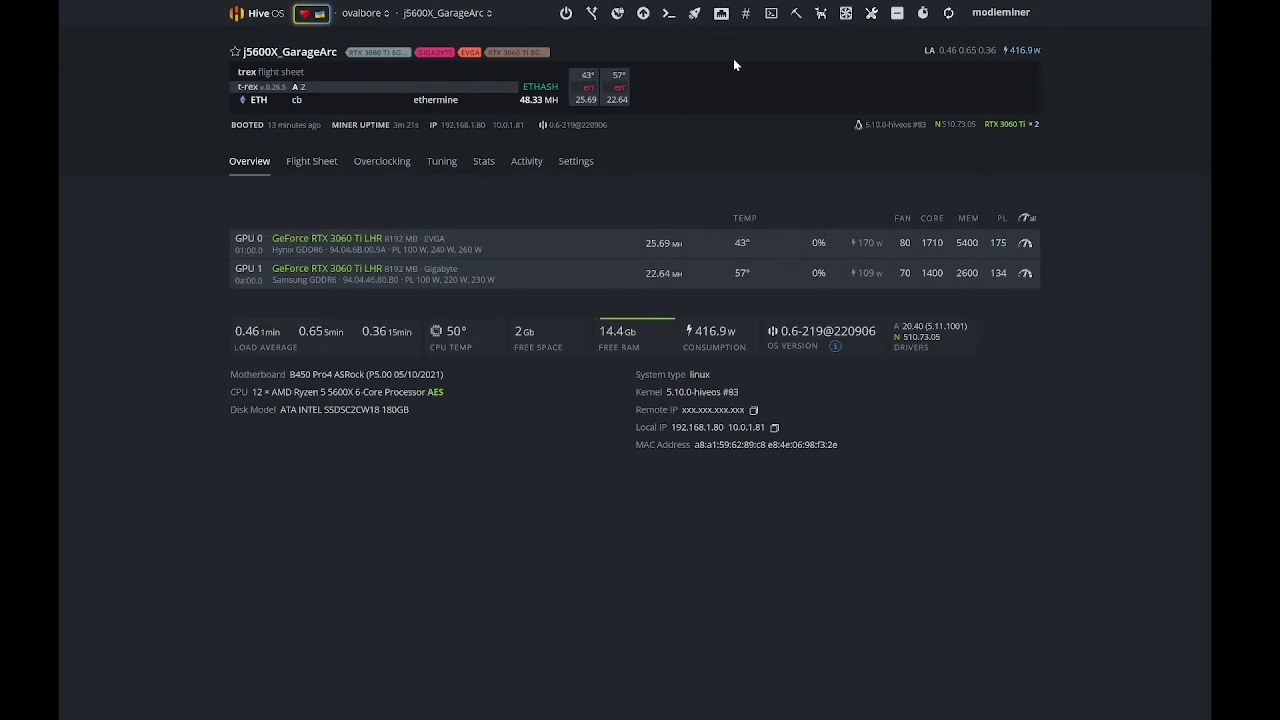
pyautogui.click(565, 13)
pyautogui.click(533, 57)
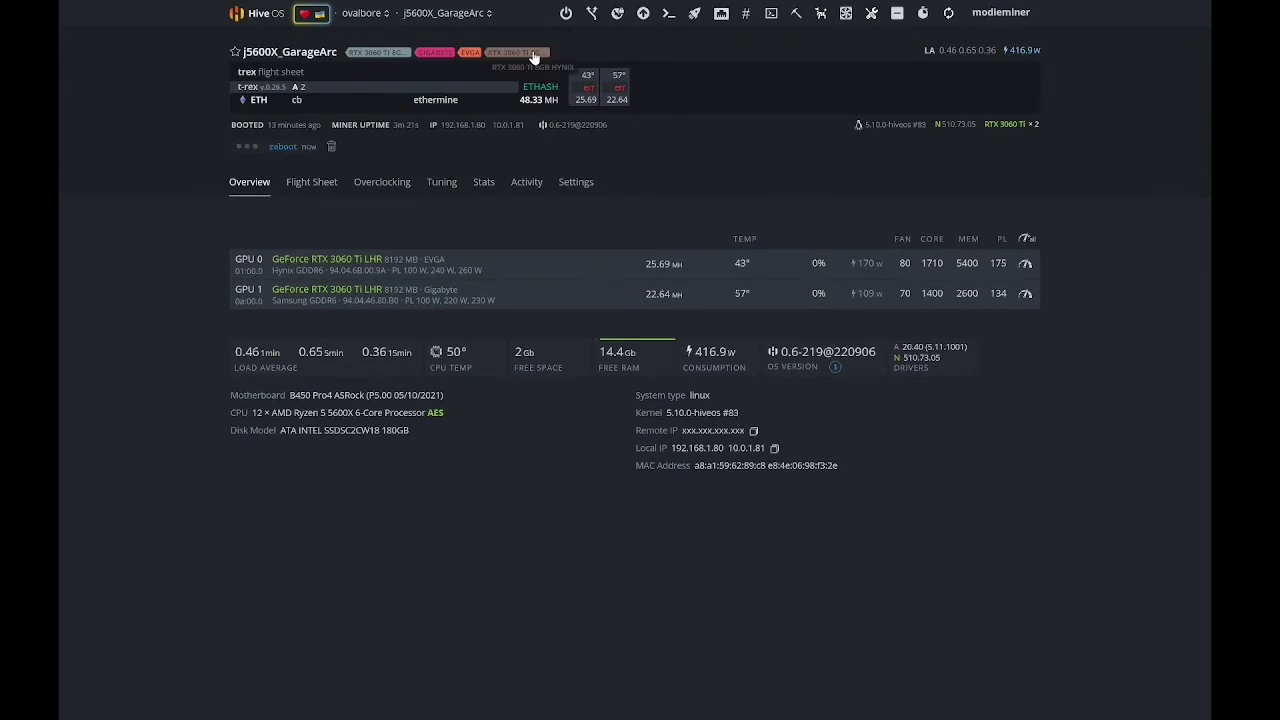
# Apply a 2400 memory clock to GPU 1 and 5300 to GPU 0 in their overclock settings.
pyautogui.click(1026, 294)
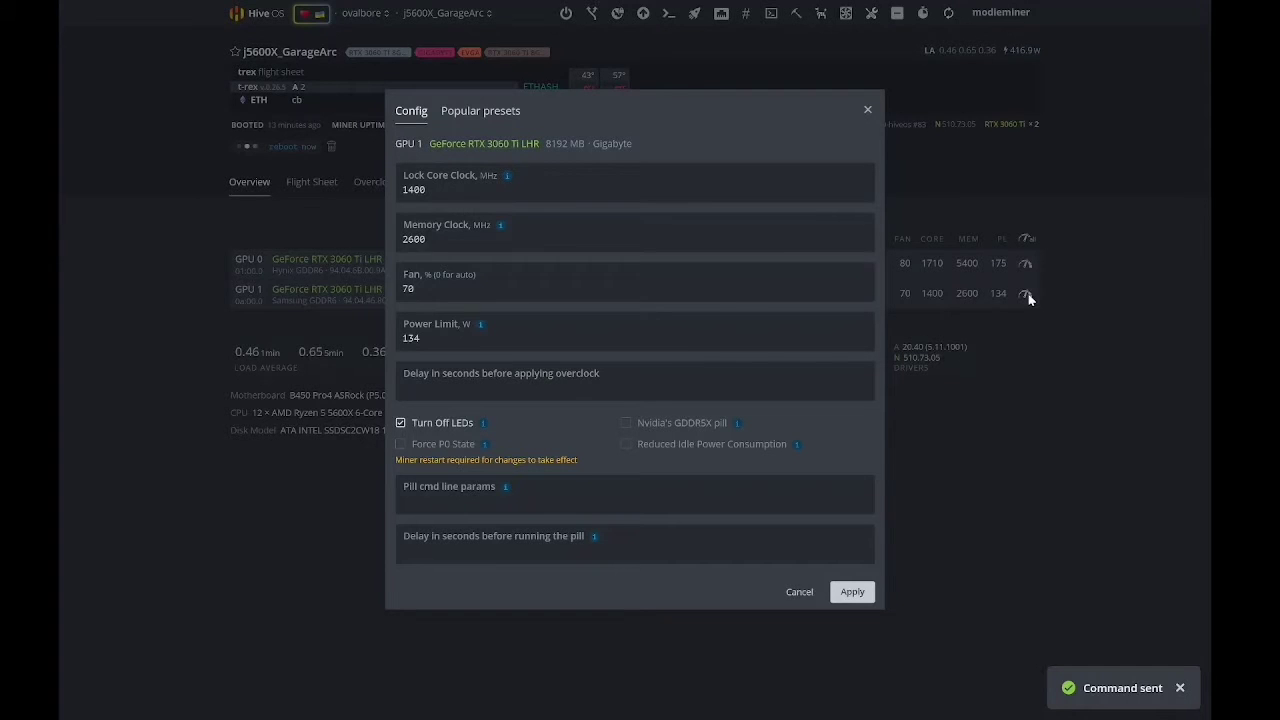
pyautogui.click(415, 239)
pyautogui.press('BackSpace')
pyautogui.write('4')
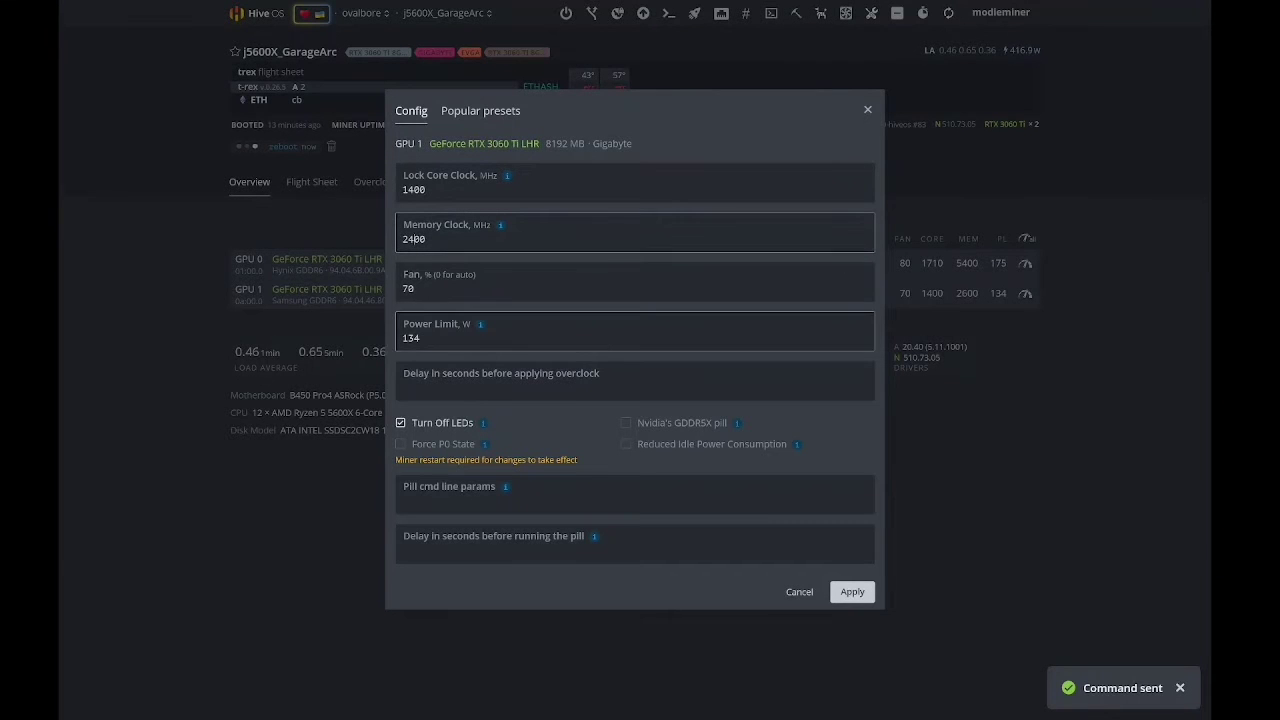
pyautogui.click(852, 592)
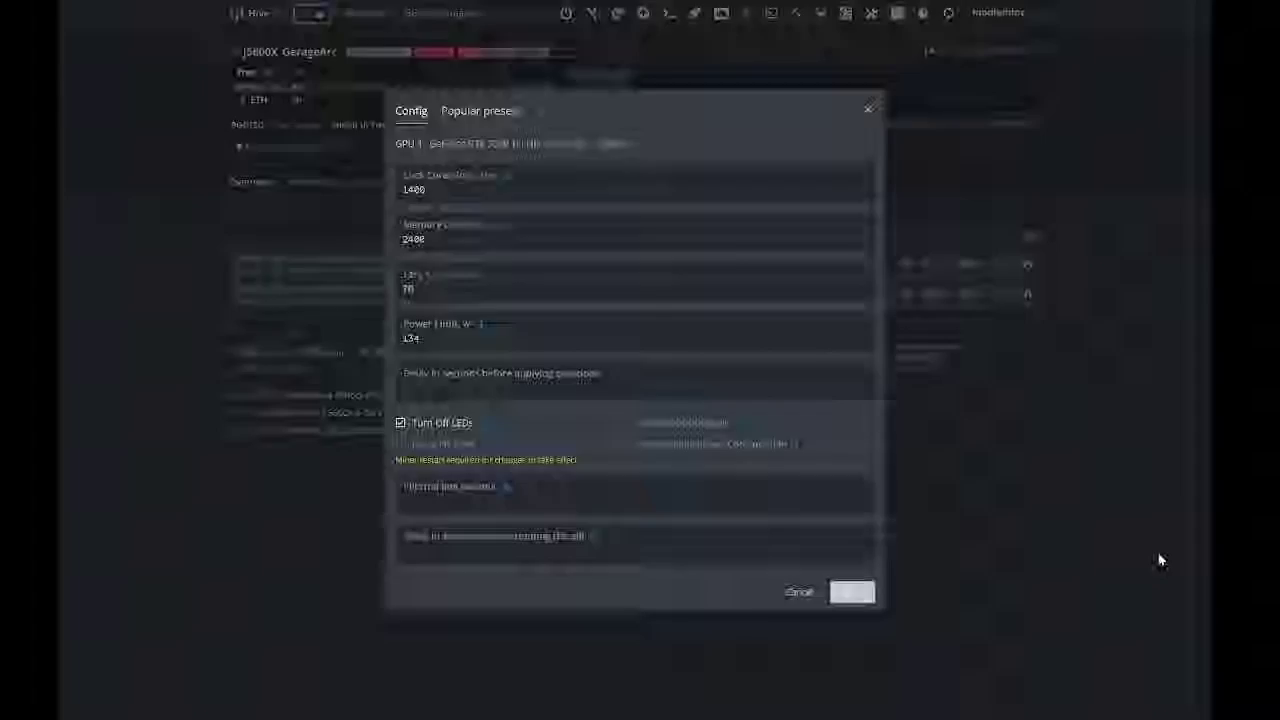
pyautogui.click(1022, 262)
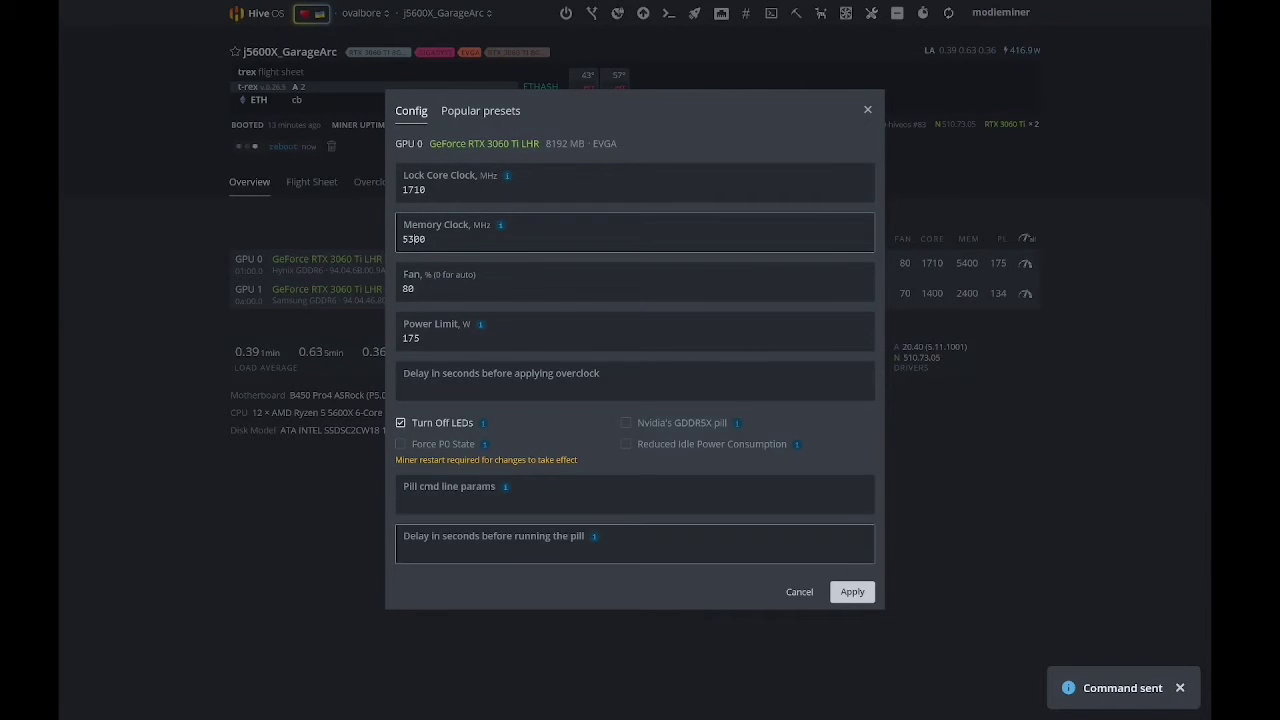
pyautogui.click(852, 592)
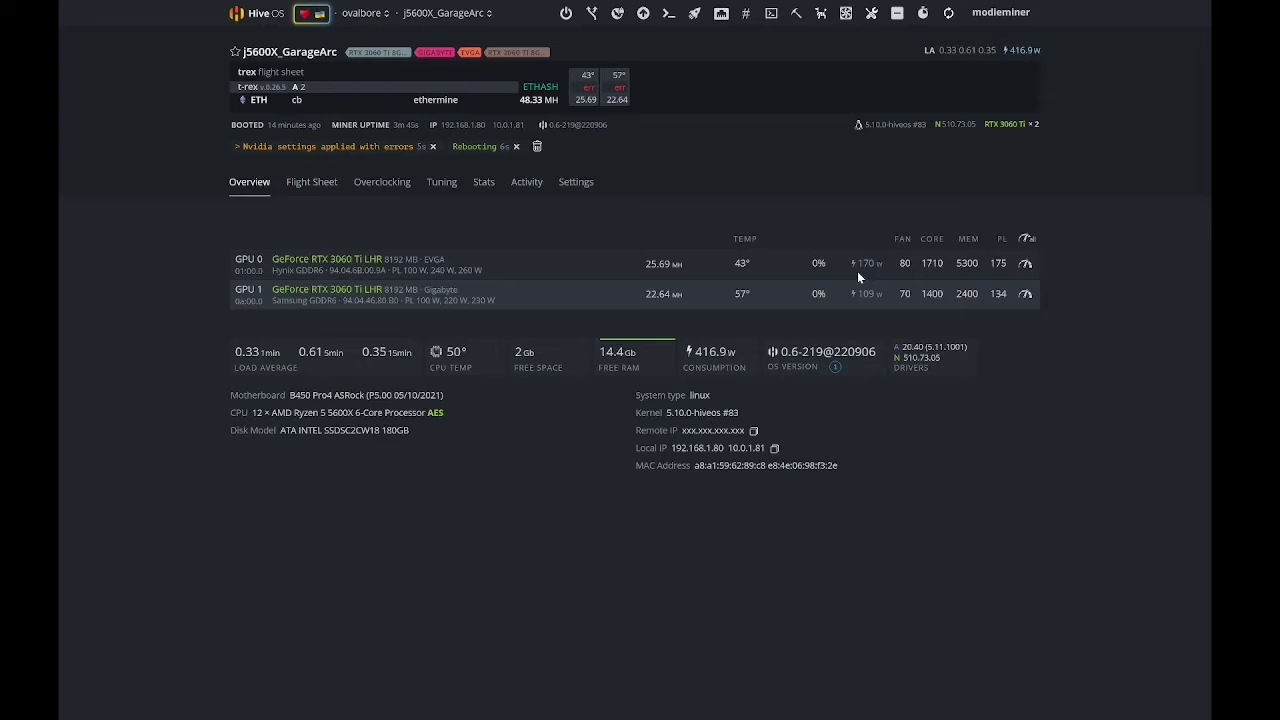
pyautogui.moveTo(272, 270); pyautogui.dragTo(723, 282)
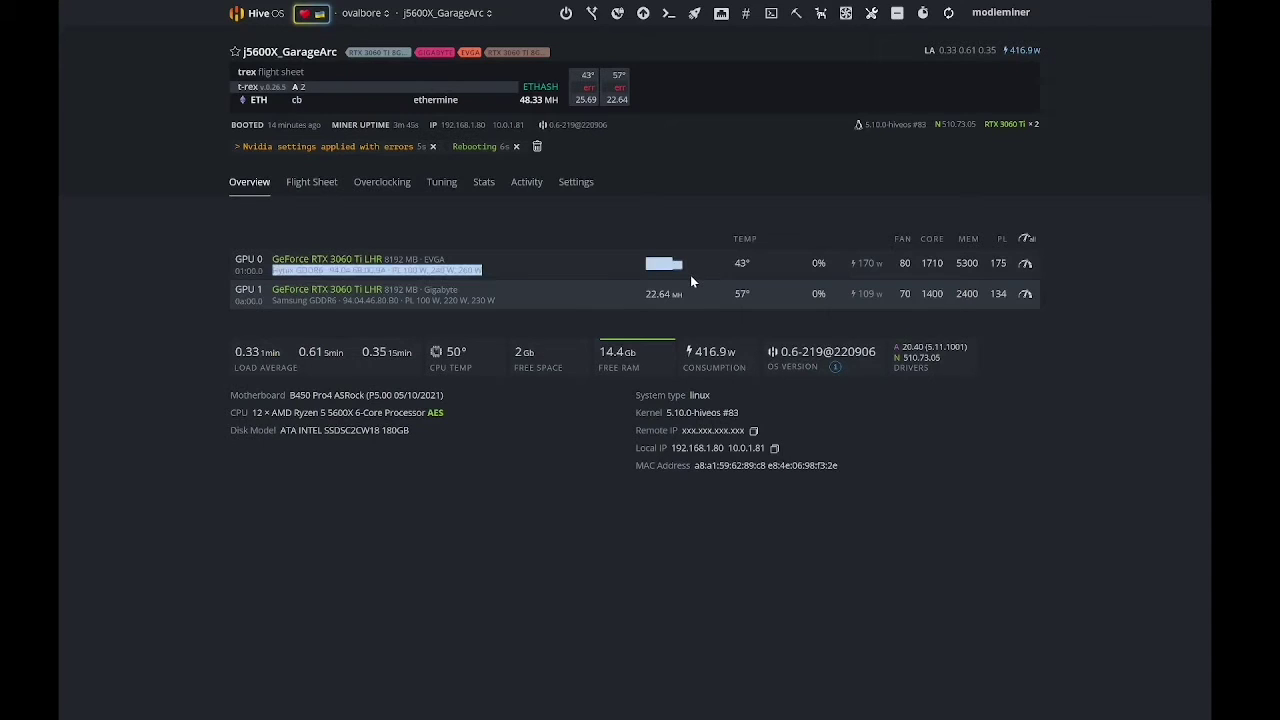
pyautogui.click(690, 280)
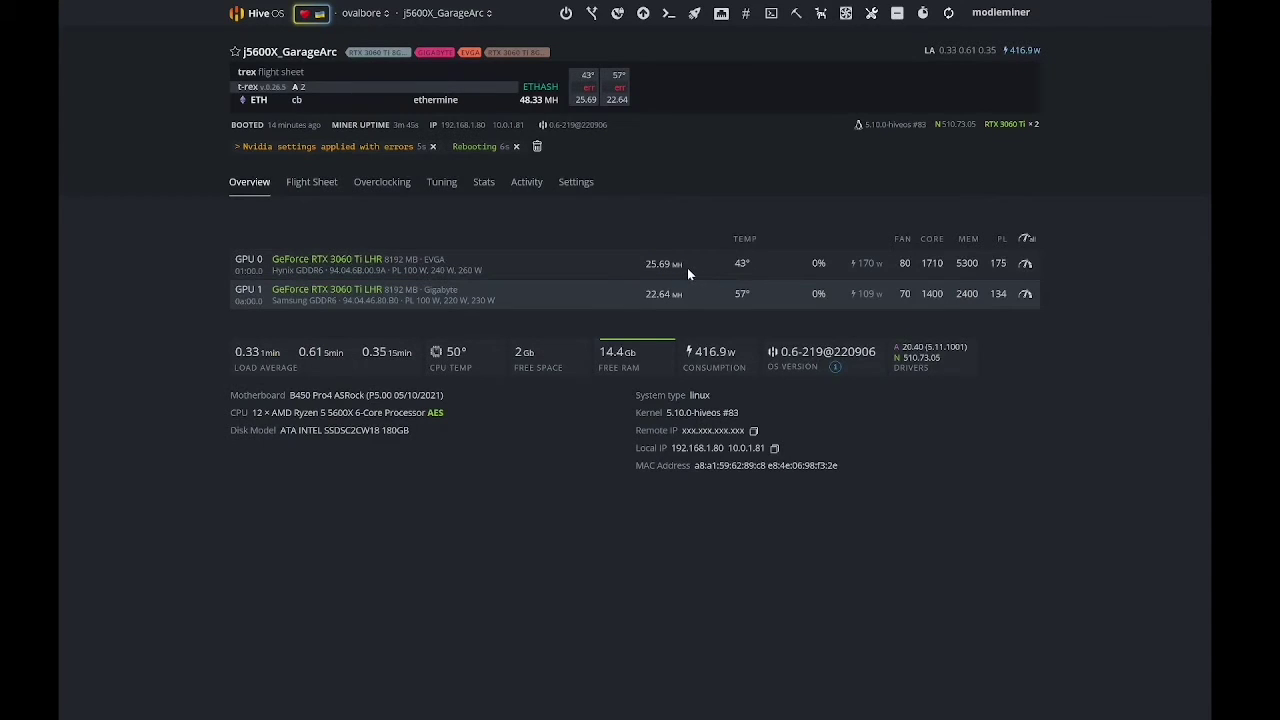
pyautogui.click(946, 20)
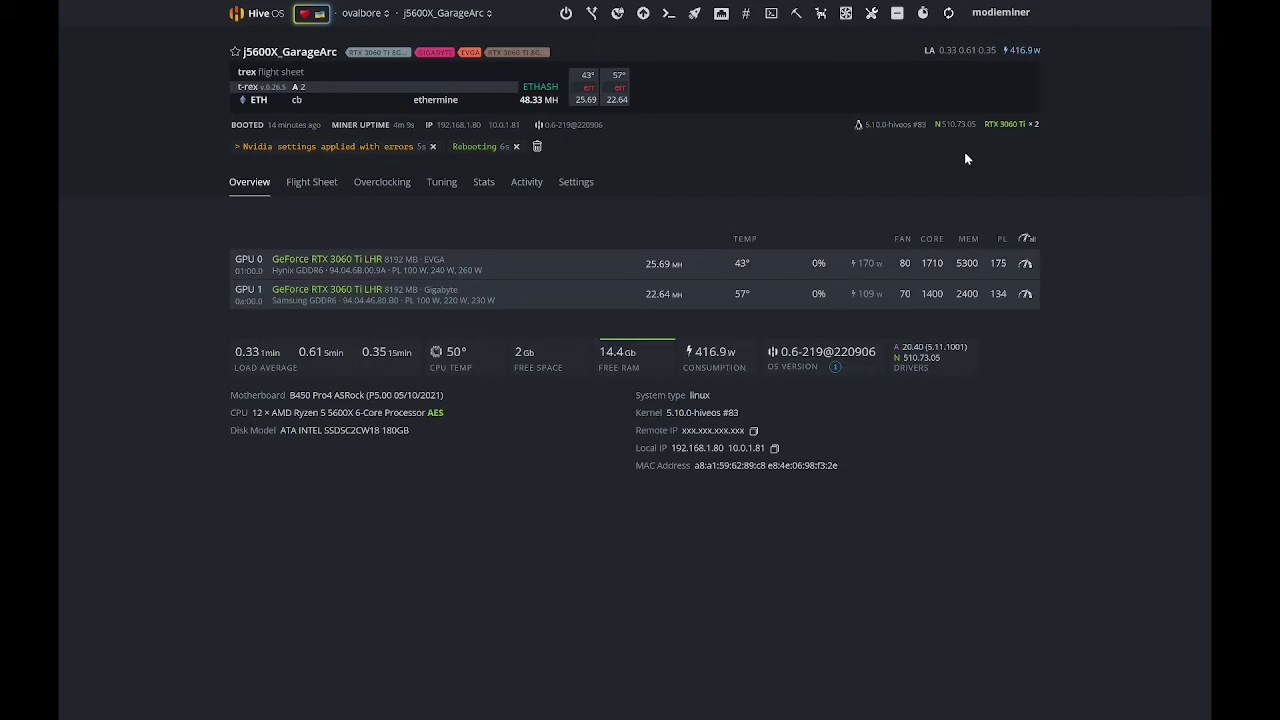
# Refresh after the reboot and dismiss the settings-error and rebooting notices.
pyautogui.click(949, 18)
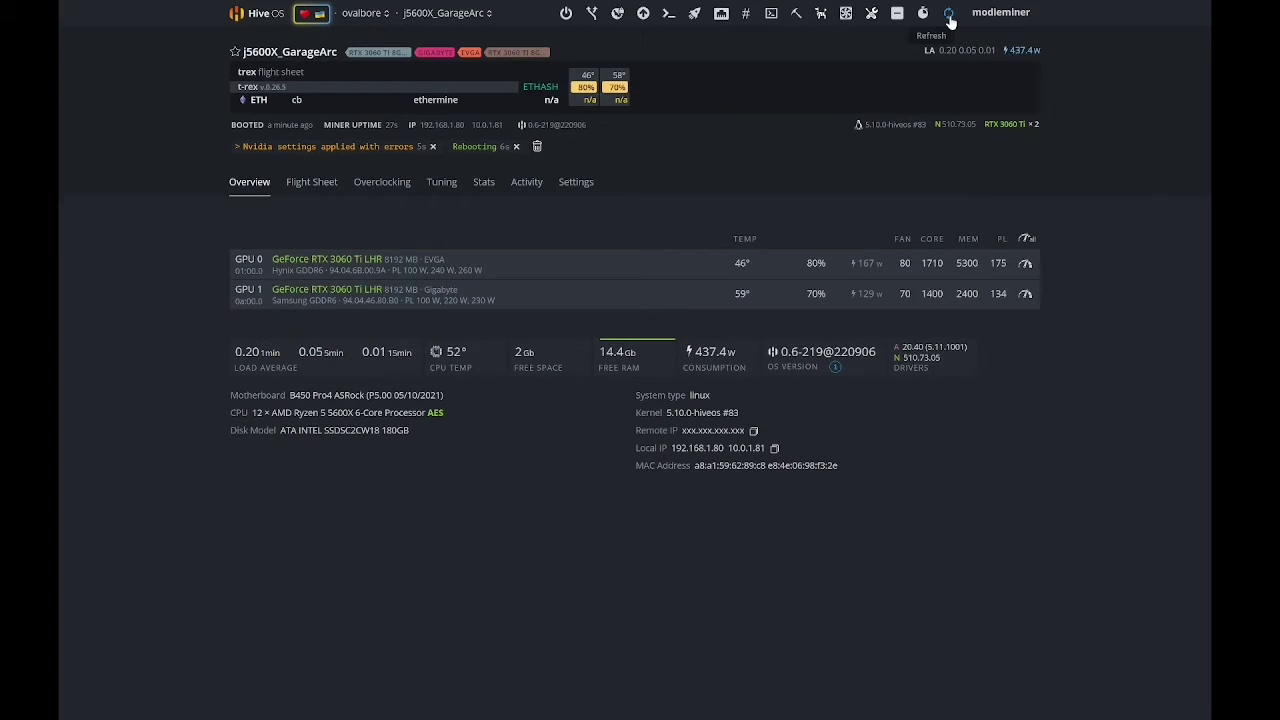
pyautogui.click(536, 147)
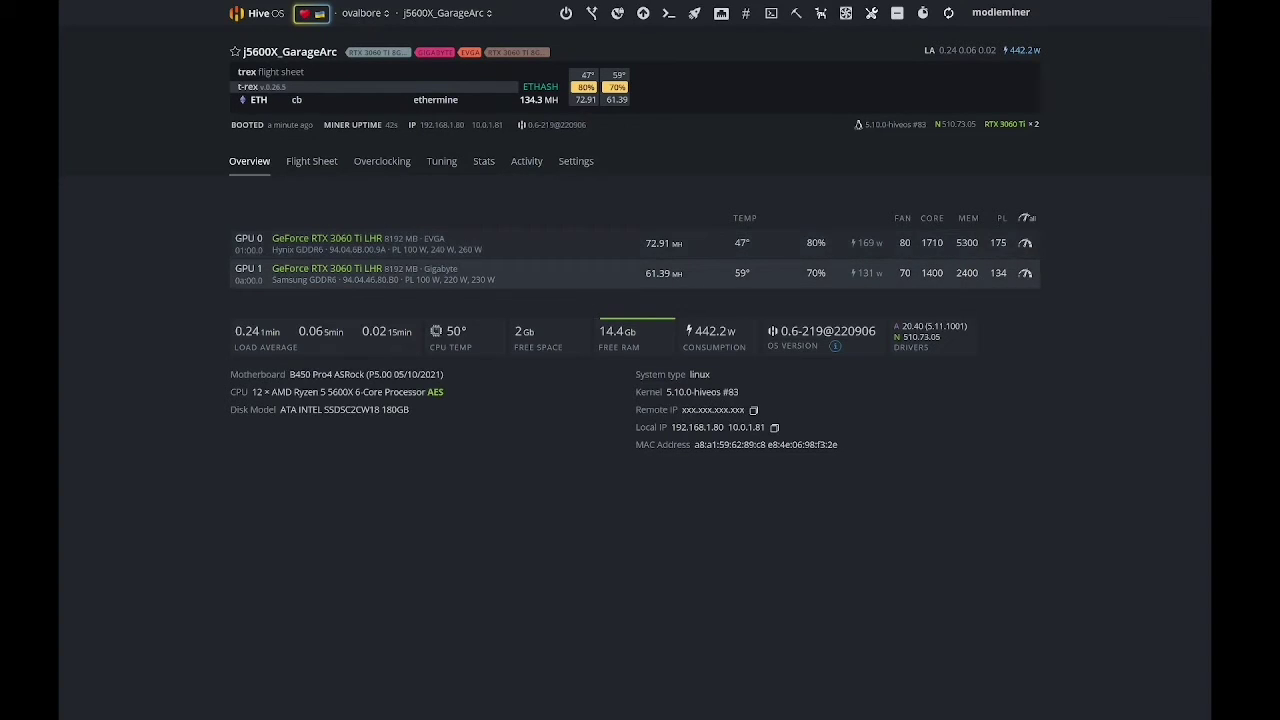
pyautogui.moveTo(388, 3)
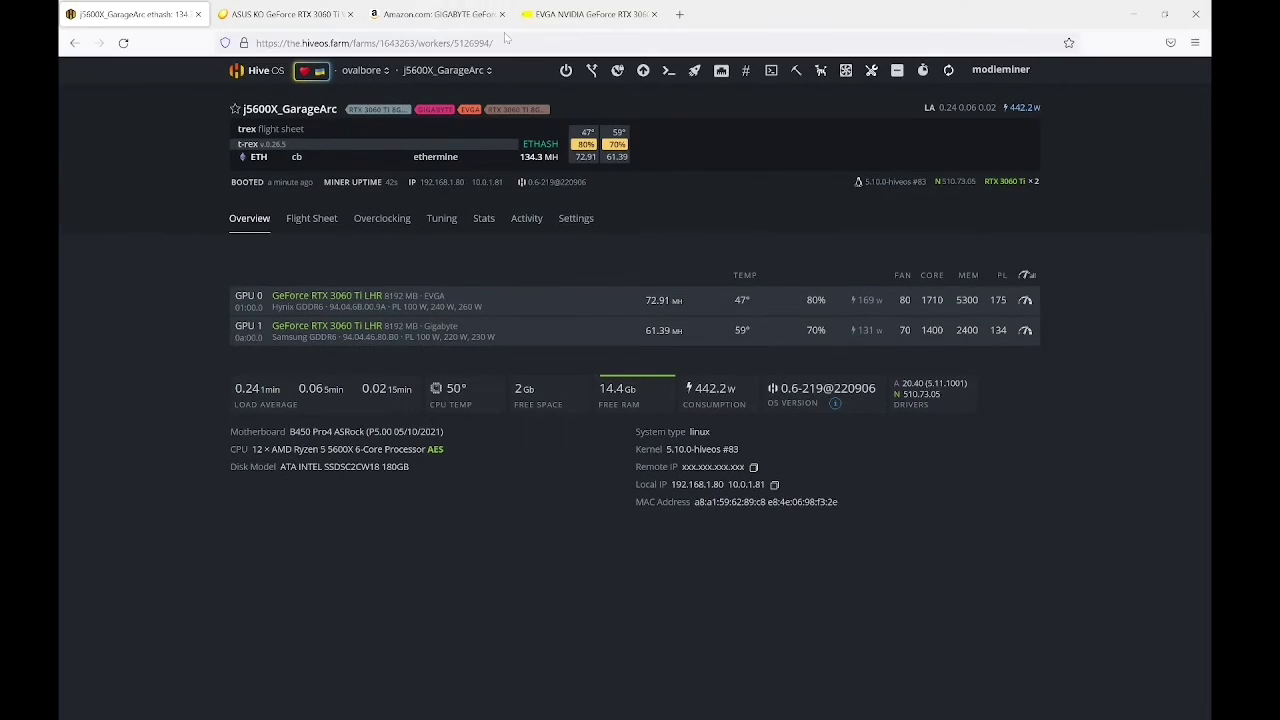
pyautogui.click(586, 15)
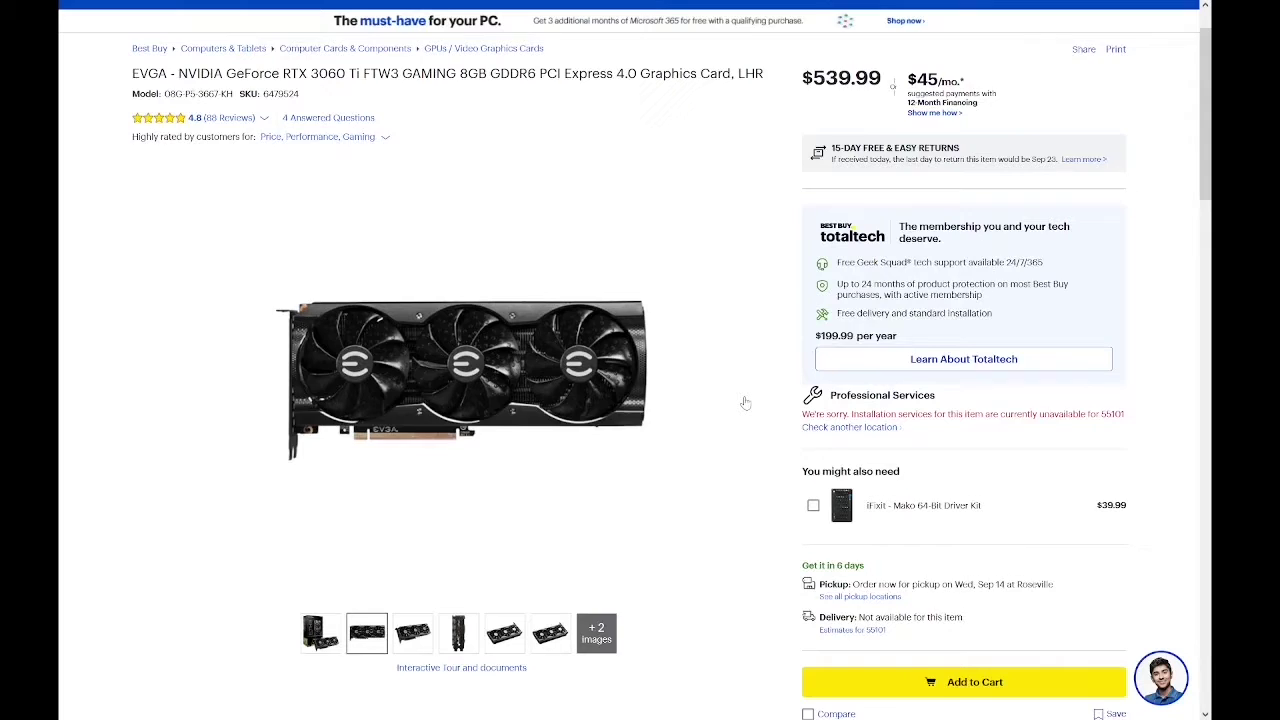
pyautogui.scroll(1, 745, 402)
pyautogui.click(412, 670)
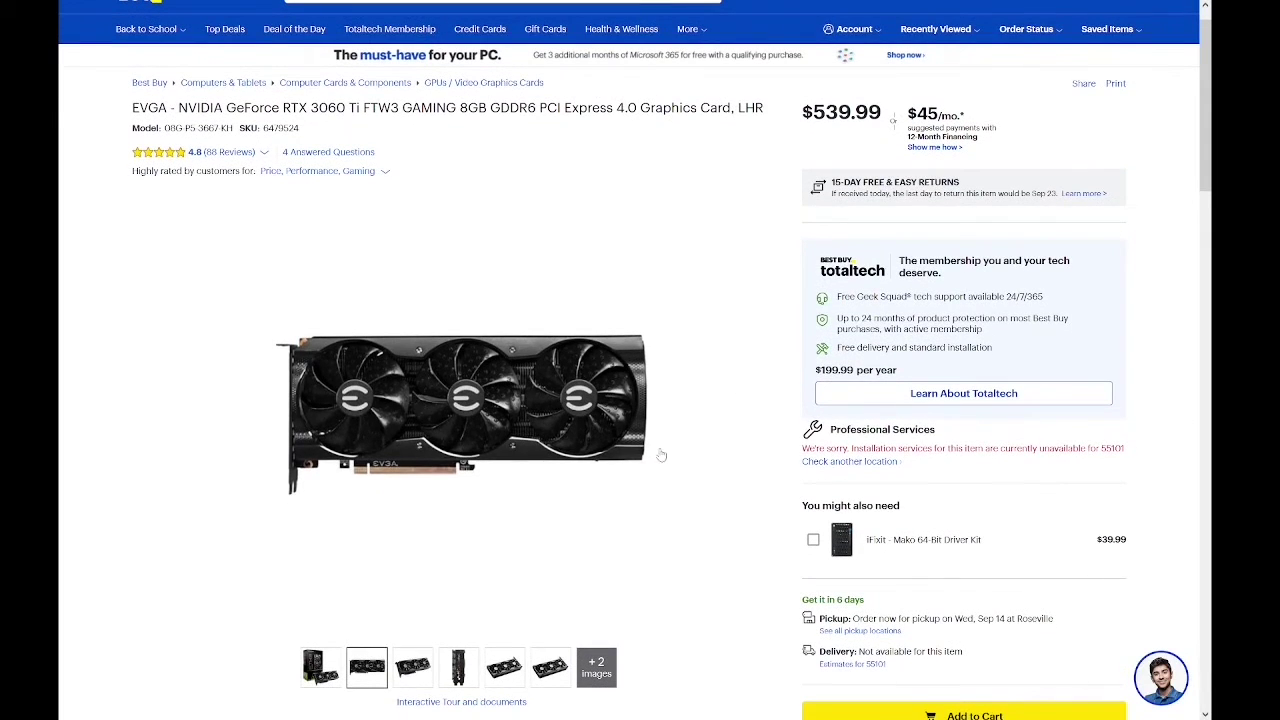
pyautogui.click(458, 670)
pyautogui.click(504, 666)
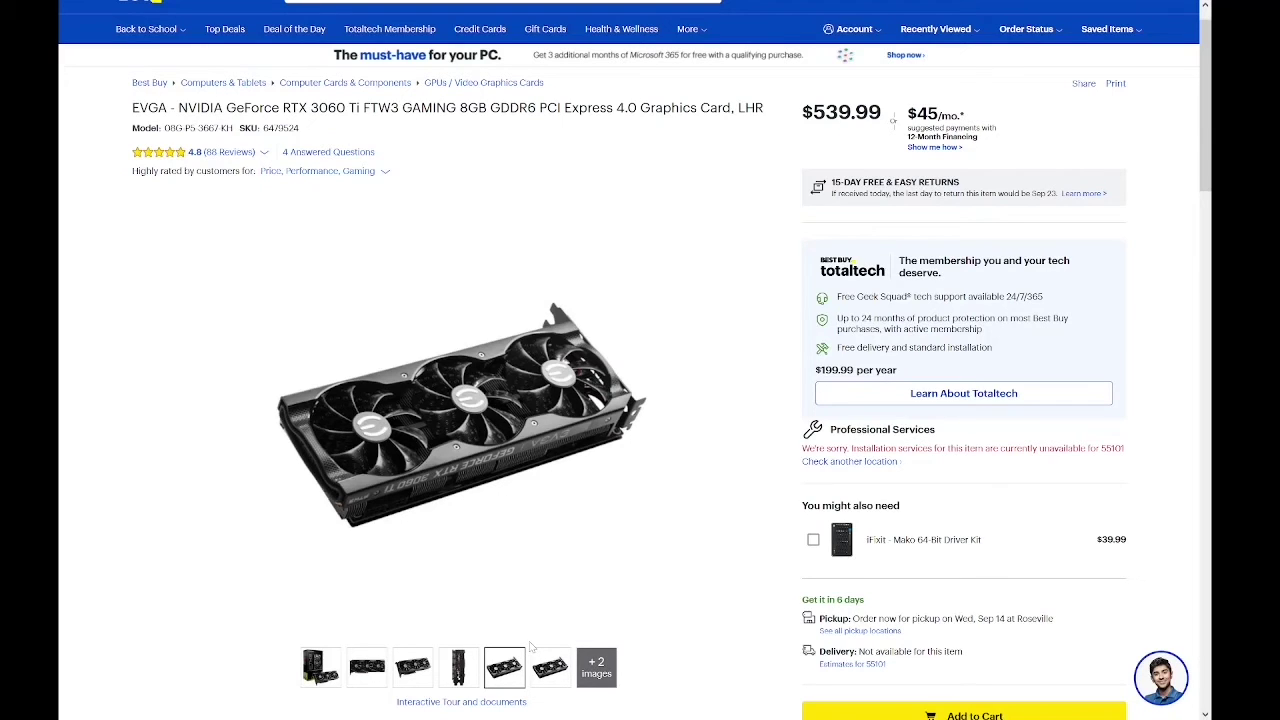
pyautogui.click(558, 650)
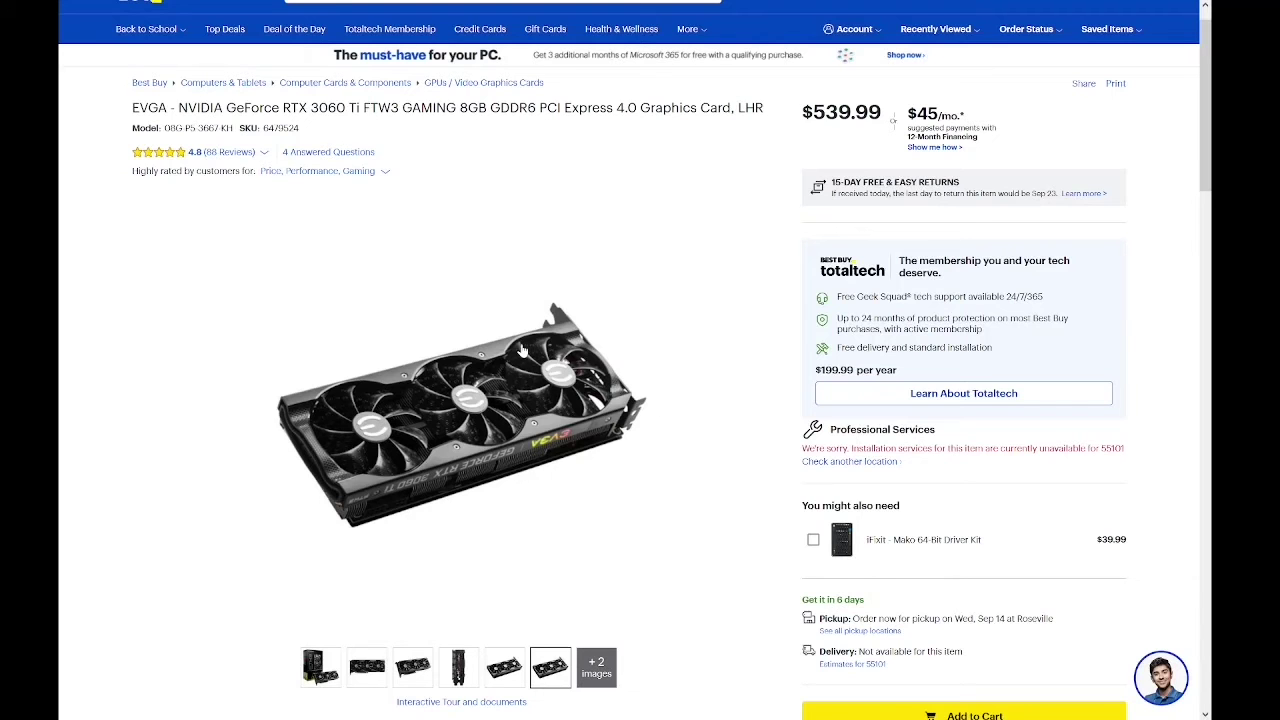
pyautogui.click(392, 20)
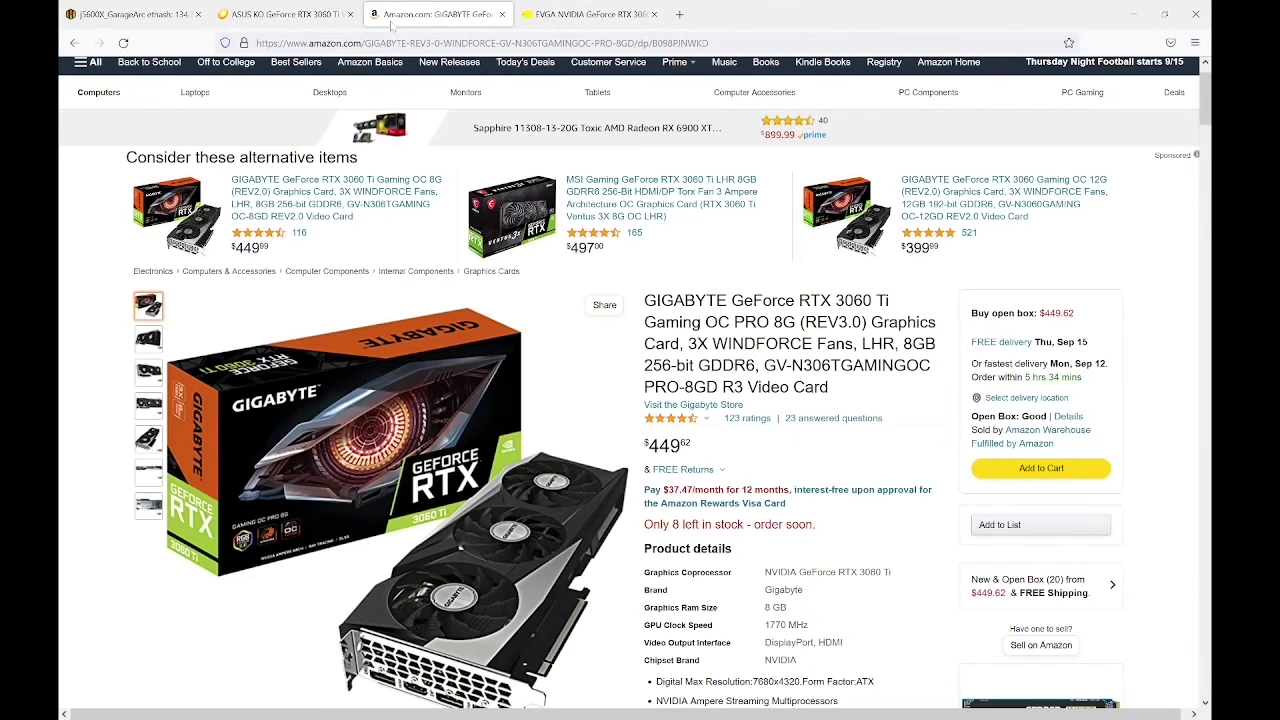
pyautogui.click(272, 16)
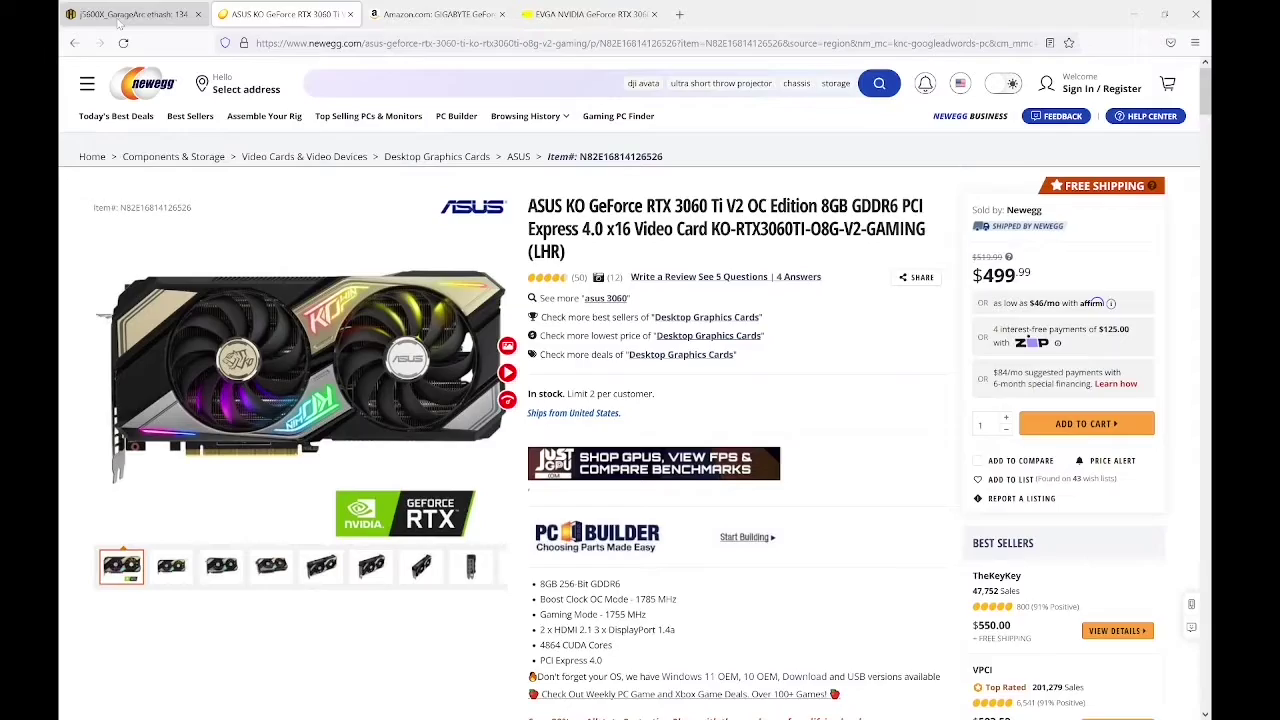
pyautogui.click(118, 22)
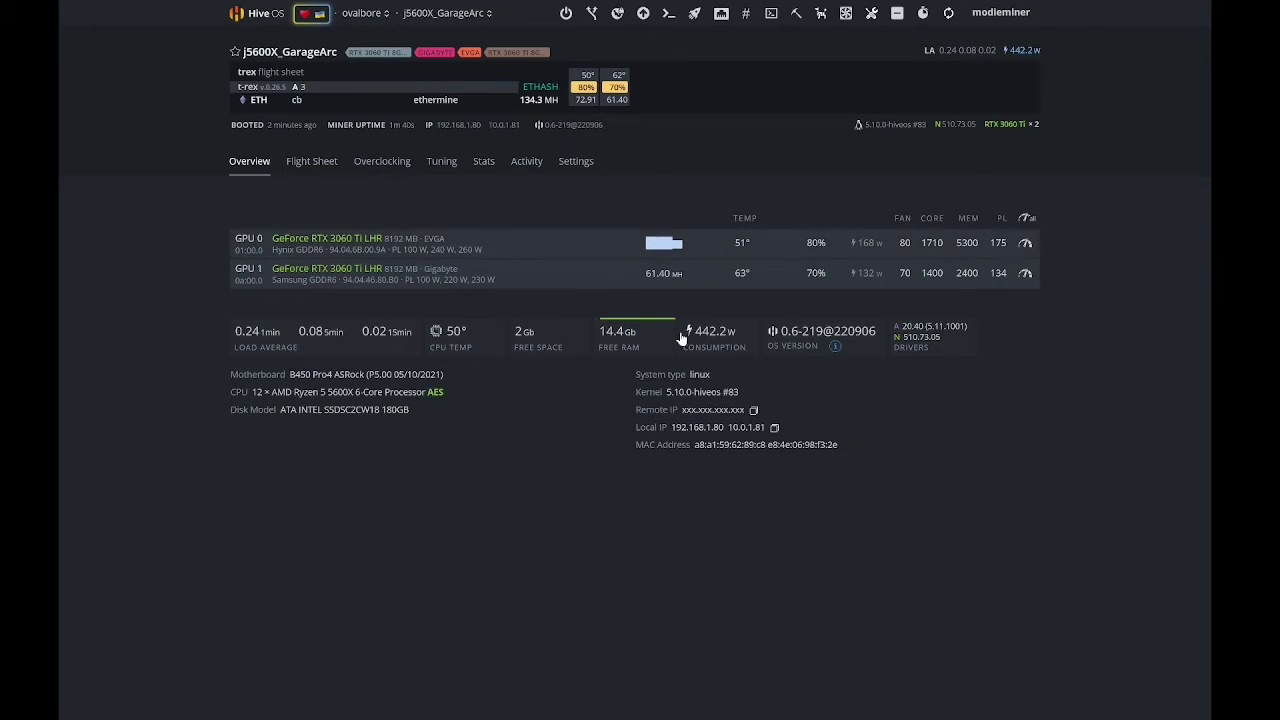
# Read GPU 0's Hynix memory revision on the j5600X_GarageArc overview.
pyautogui.click(696, 294)
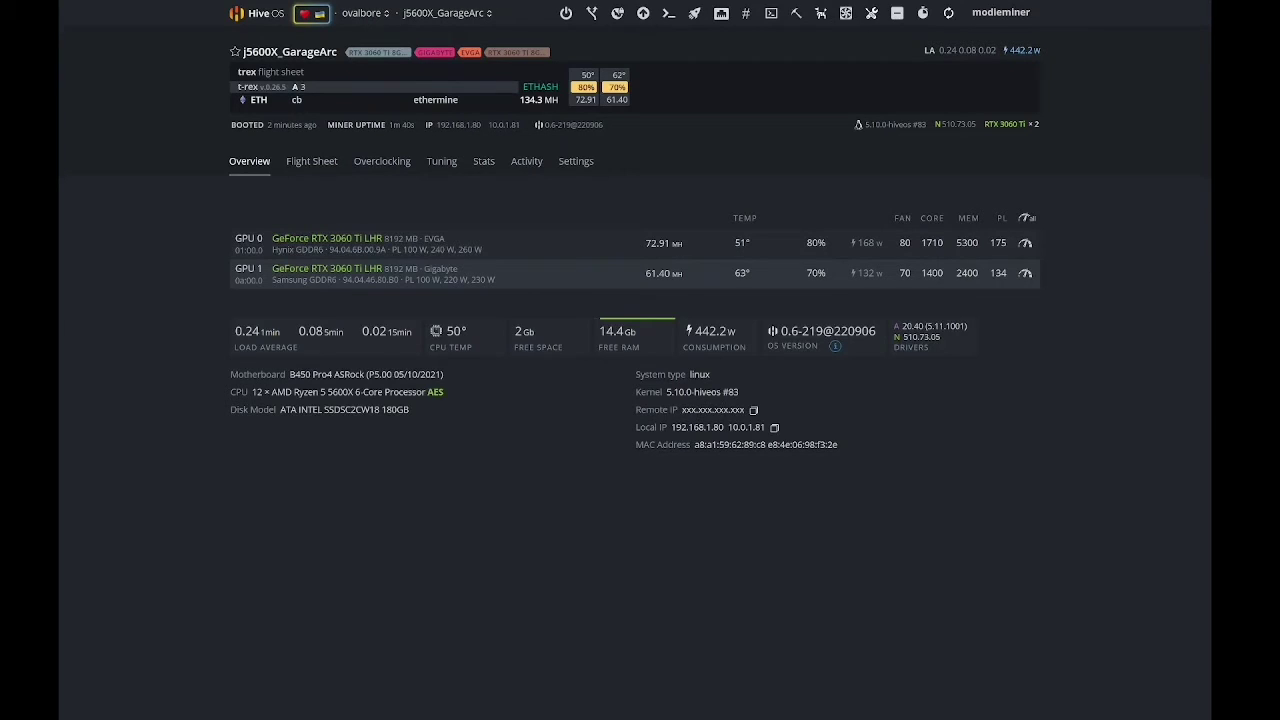
pyautogui.moveTo(388, 249); pyautogui.dragTo(327, 249)
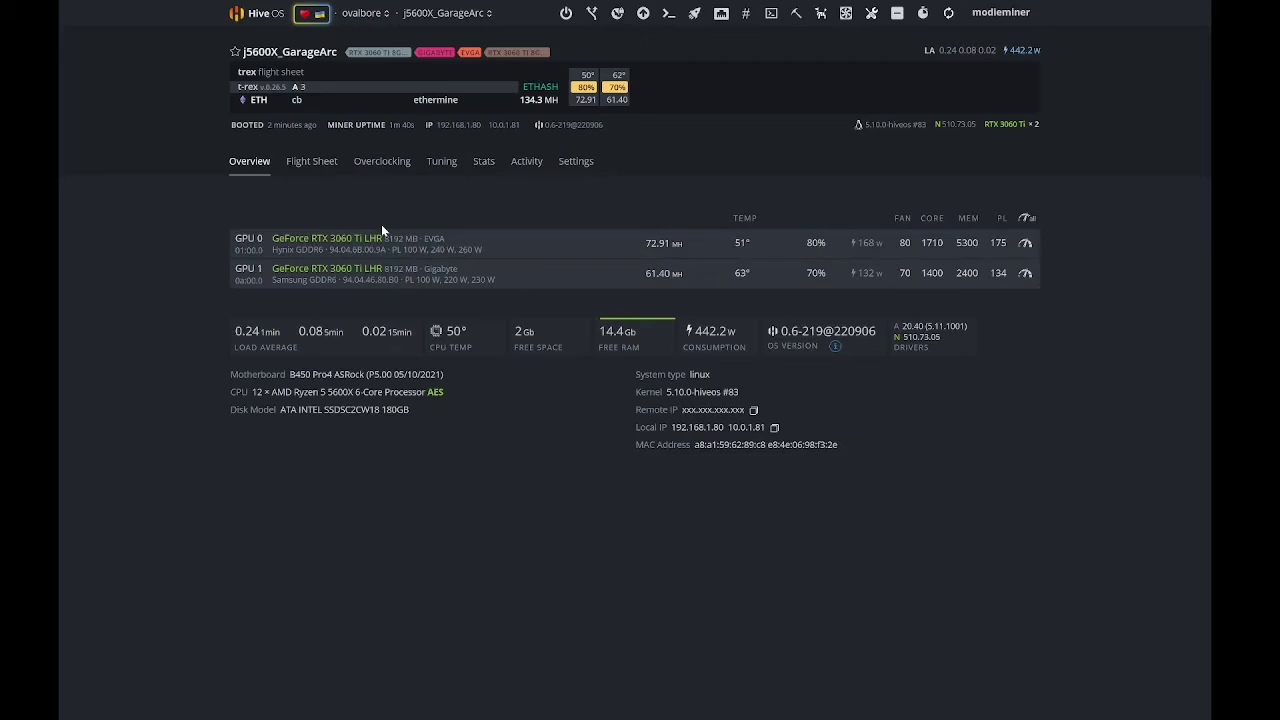
# Switch to A24SpareFrame and check GPU 6 and GPU 8 memory revisions, then reopen the rig list.
pyautogui.click(450, 13)
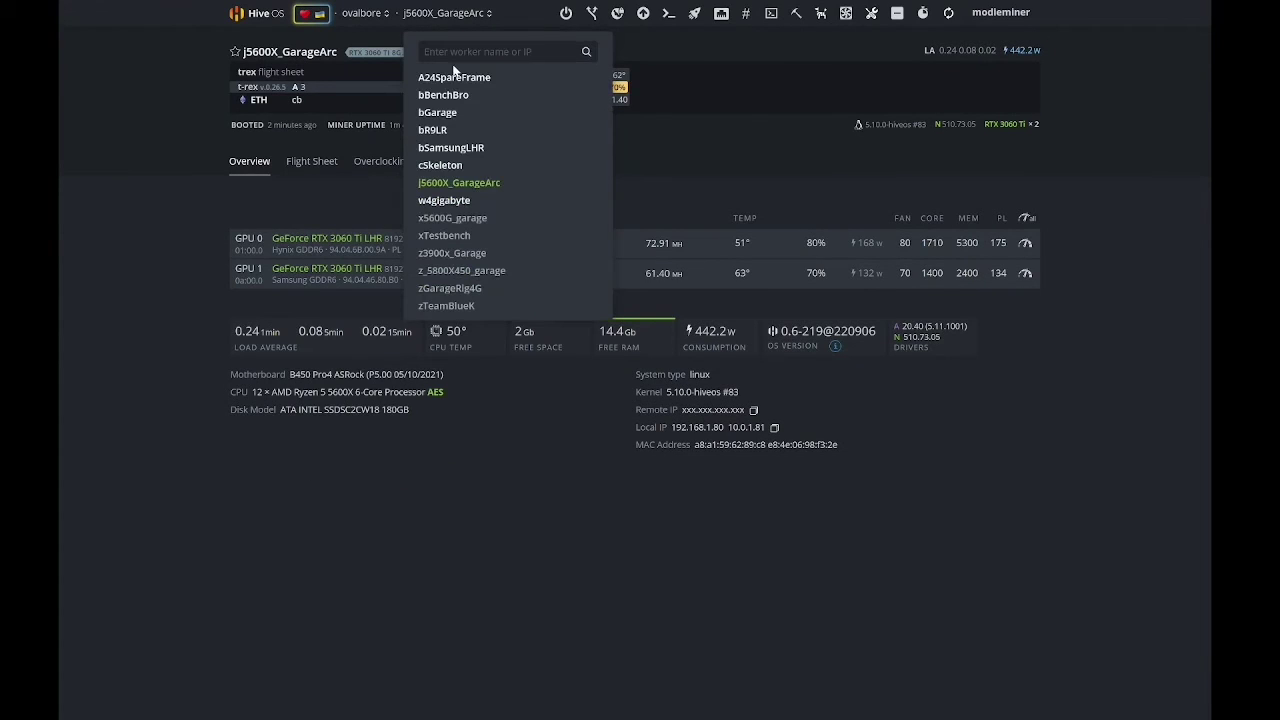
pyautogui.click(455, 76)
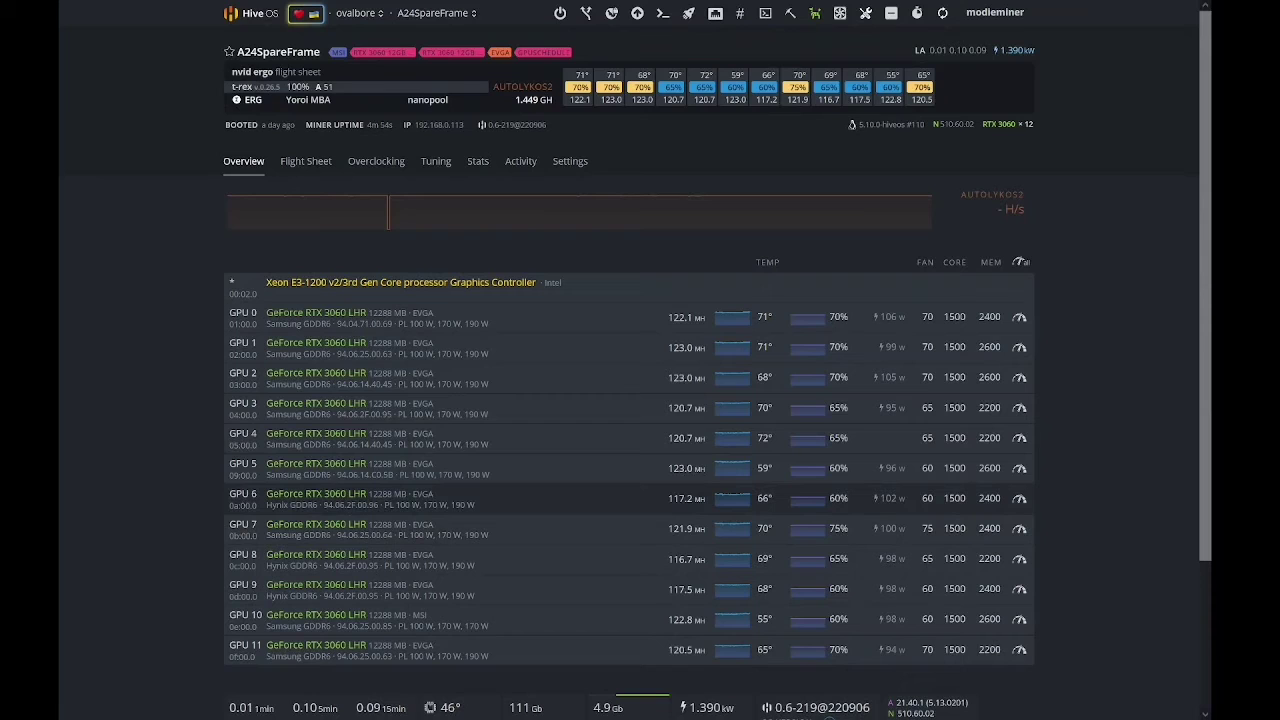
pyautogui.moveTo(344, 505); pyautogui.dragTo(355, 505)
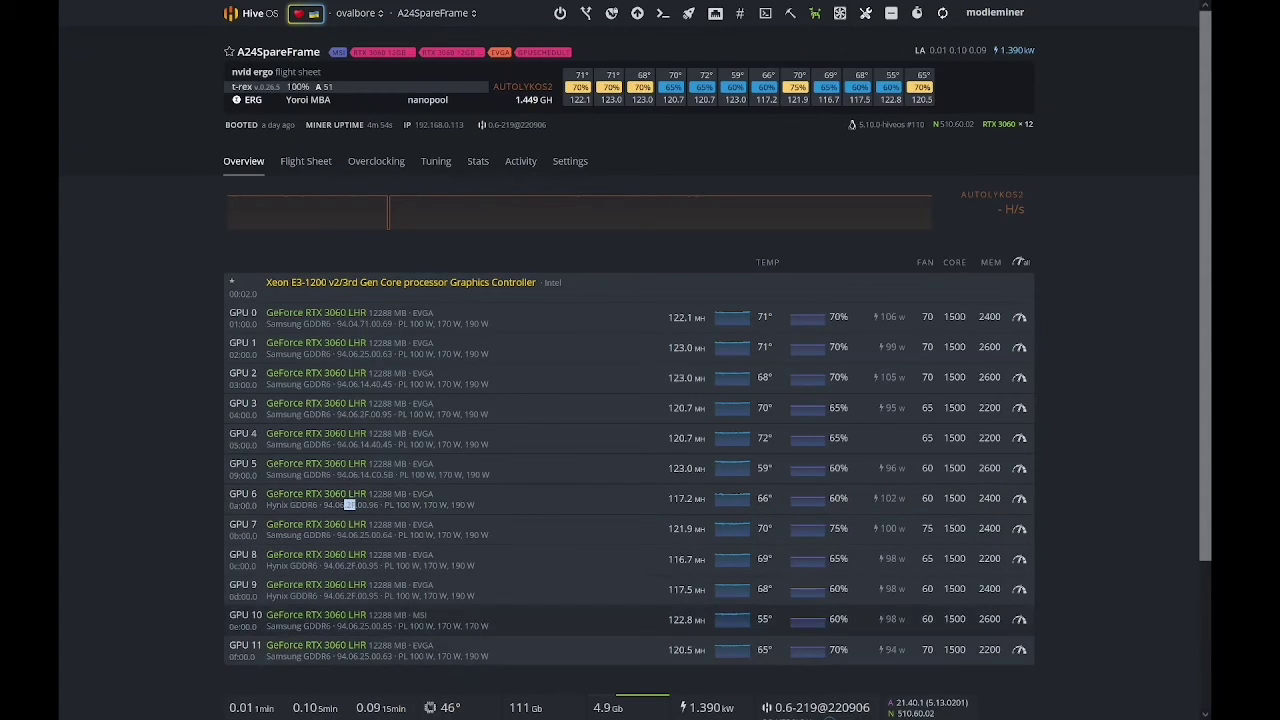
pyautogui.moveTo(335, 565); pyautogui.dragTo(357, 565)
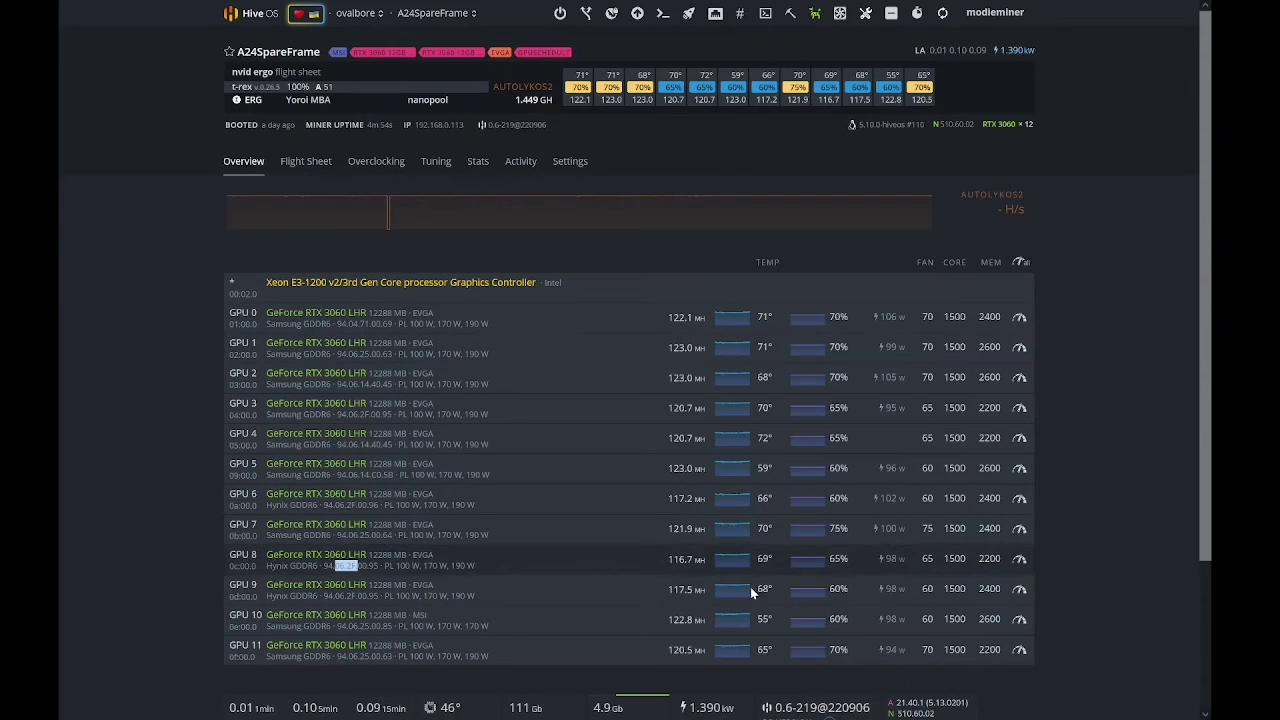
pyautogui.click(1084, 530)
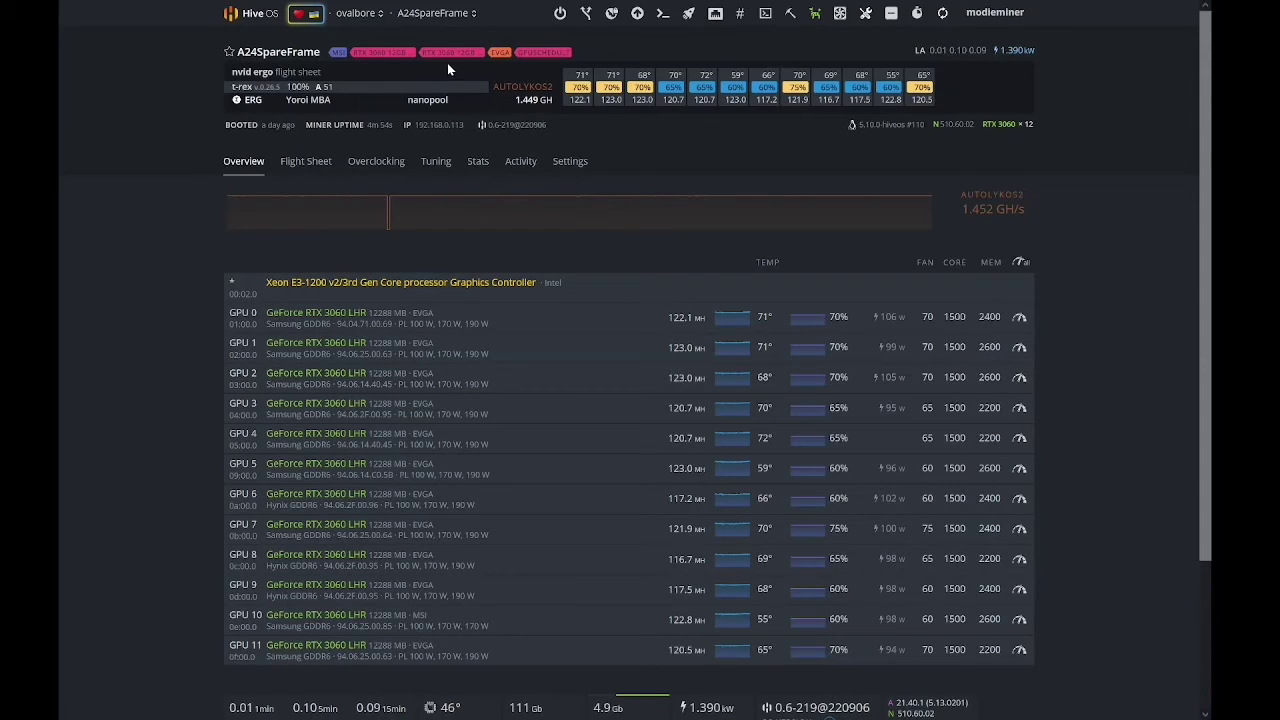
pyautogui.click(437, 13)
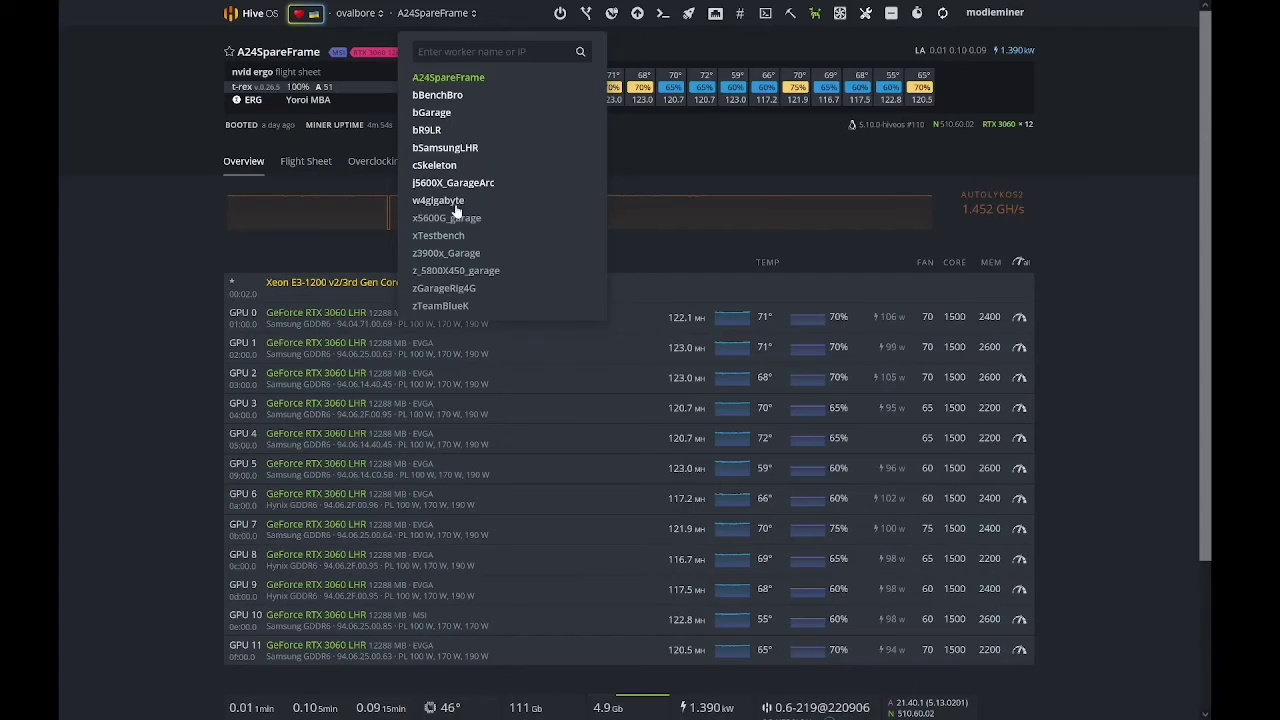
# Switch to bSamsungLHR and check GPU 4's -1005 memory offset and GPU 8's Hynix revision.
pyautogui.click(445, 148)
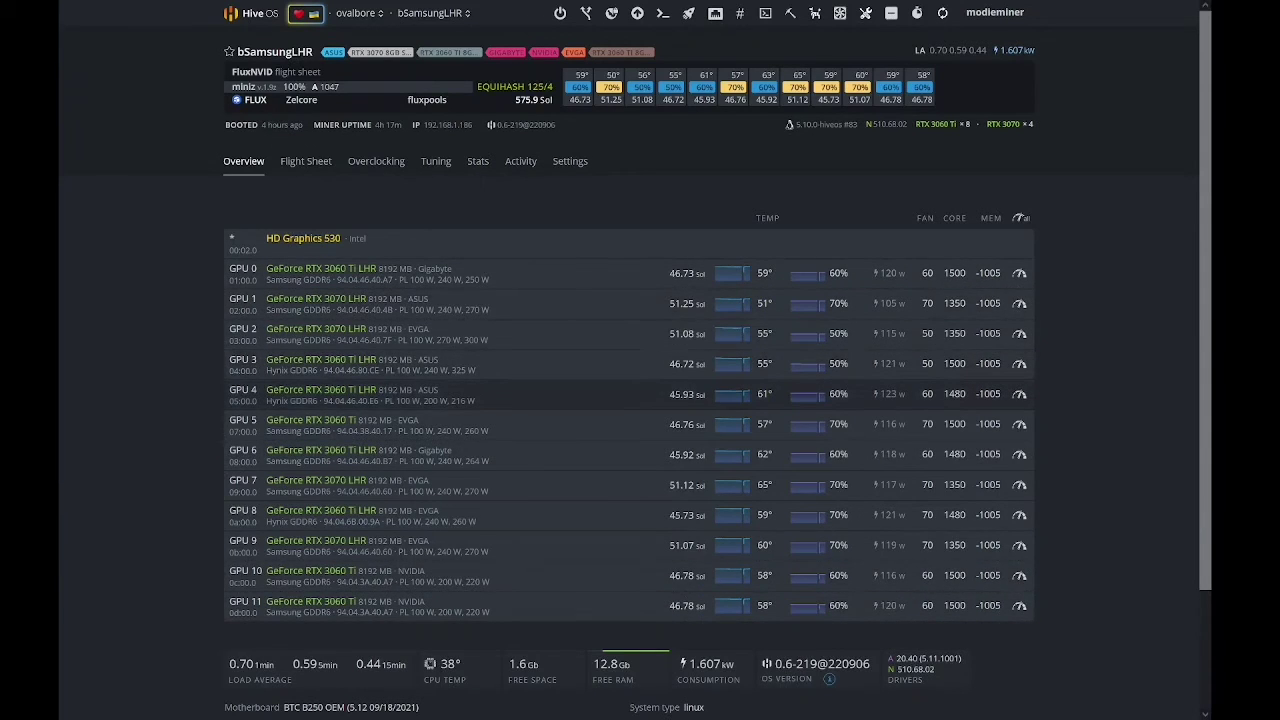
pyautogui.moveTo(1006, 396); pyautogui.dragTo(967, 400)
pyautogui.click(910, 400)
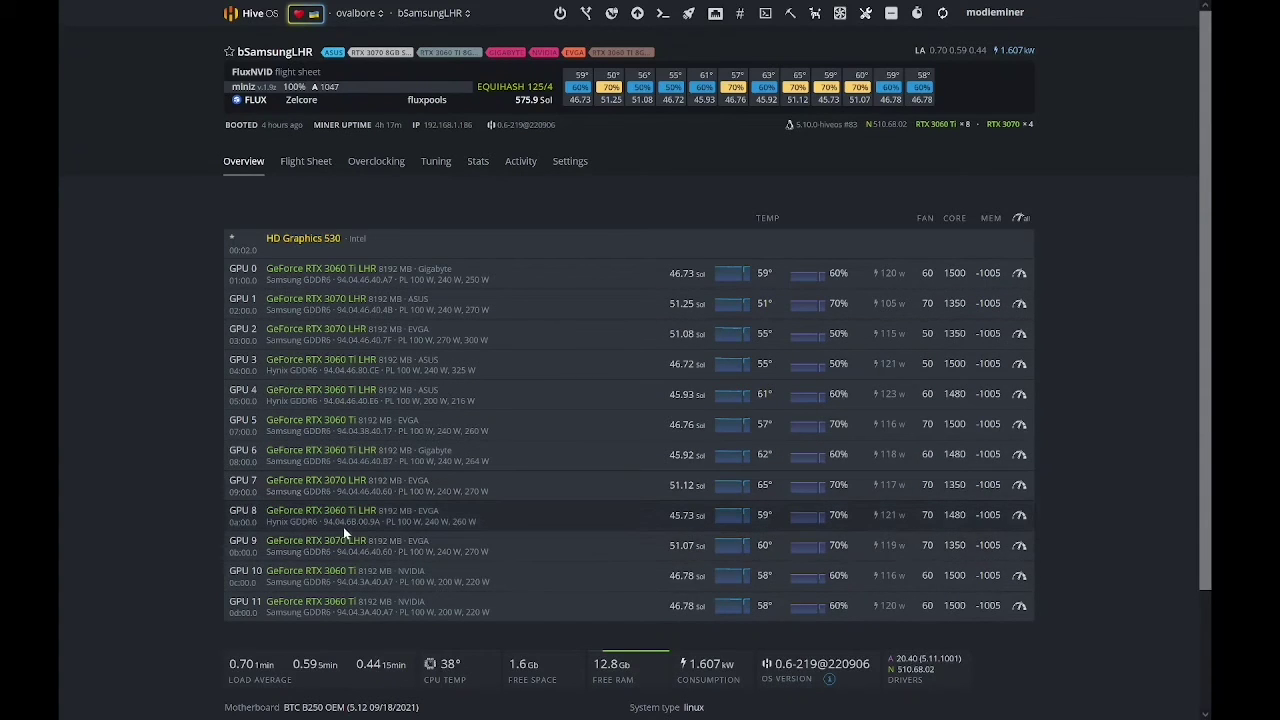
pyautogui.moveTo(343, 521); pyautogui.dragTo(357, 521)
pyautogui.click(1081, 512)
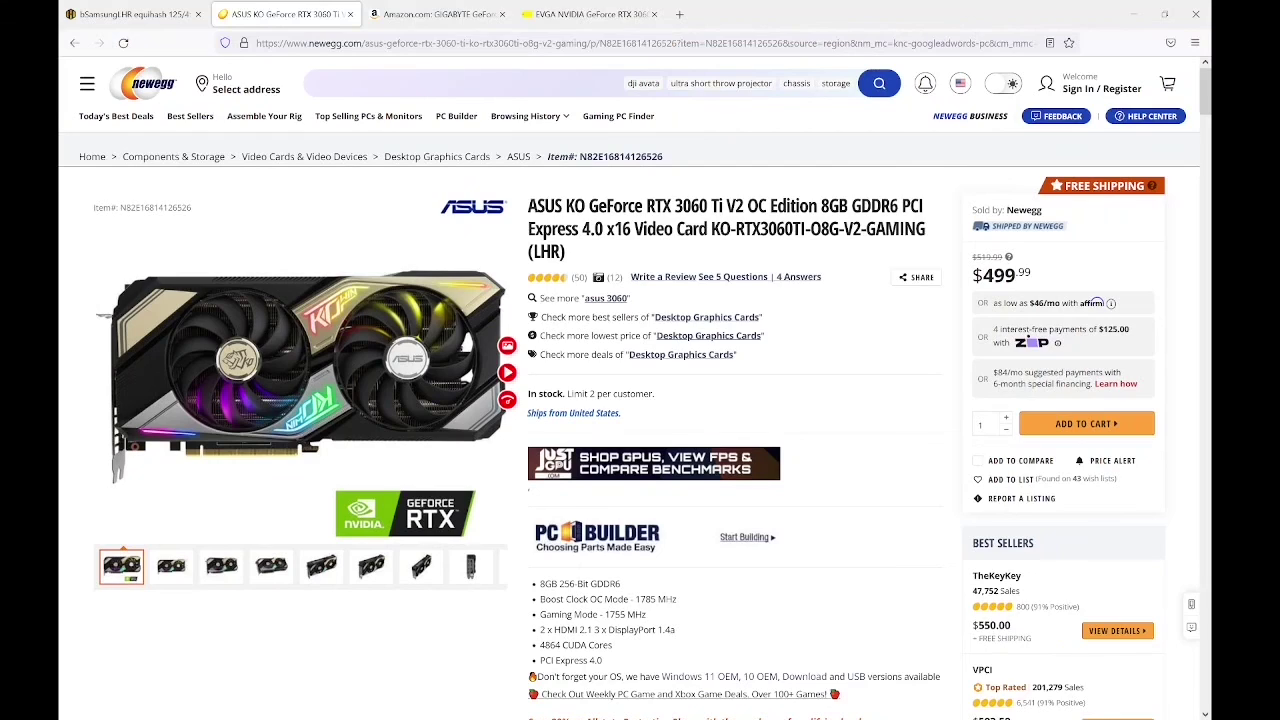
# View the EVGA RTX 3060 Ti Best Buy page, then return to the Hive OS dashboard.
pyautogui.click(585, 14)
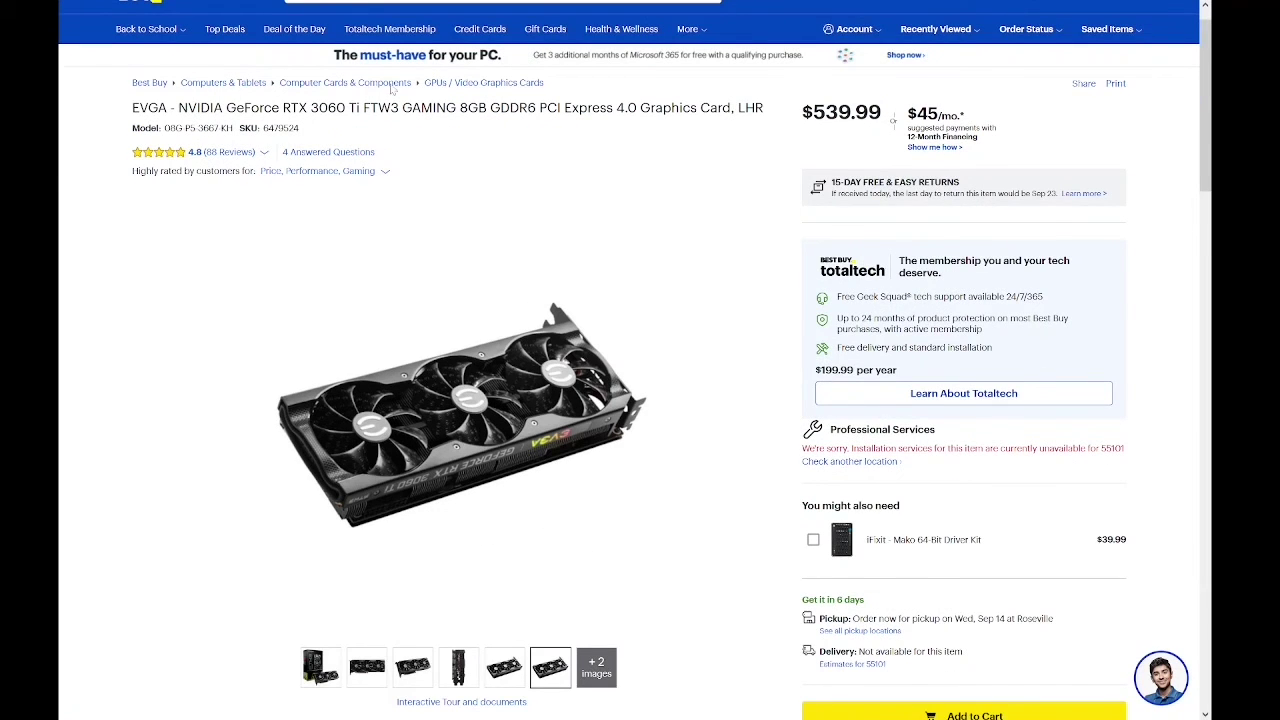
pyautogui.click(159, 19)
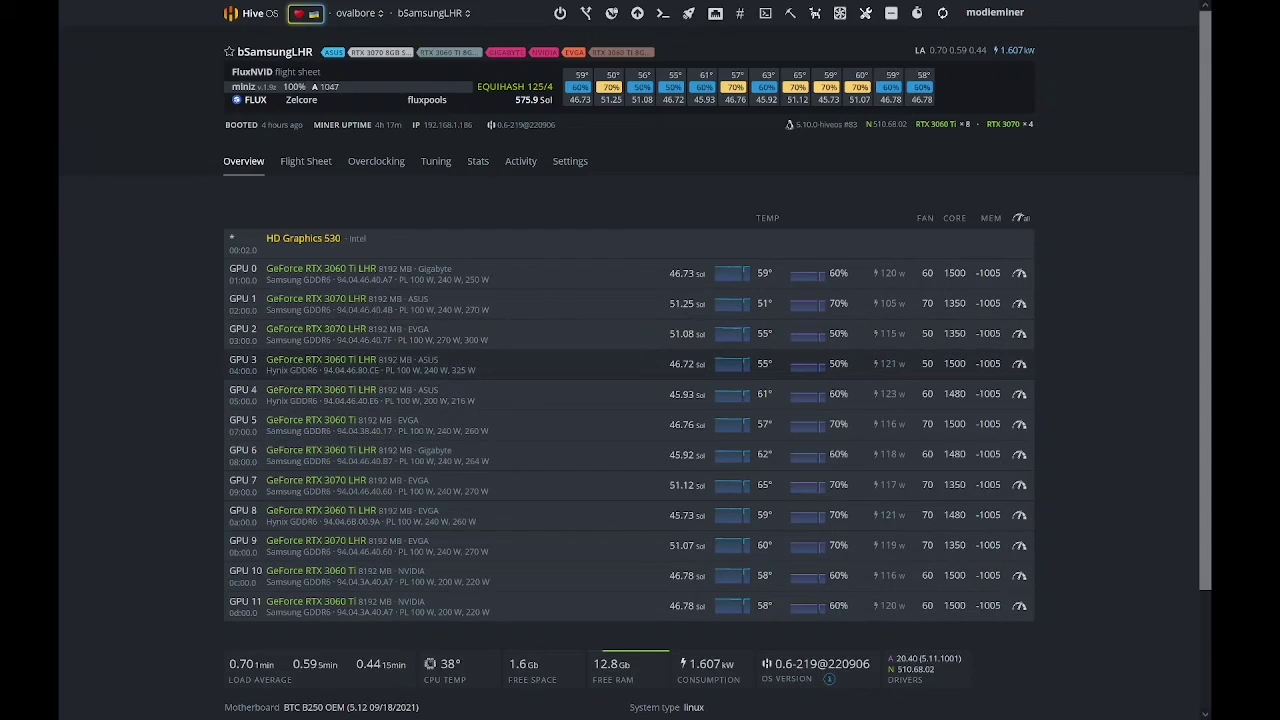
pyautogui.moveTo(357, 370); pyautogui.dragTo(343, 370)
pyautogui.click(509, 373)
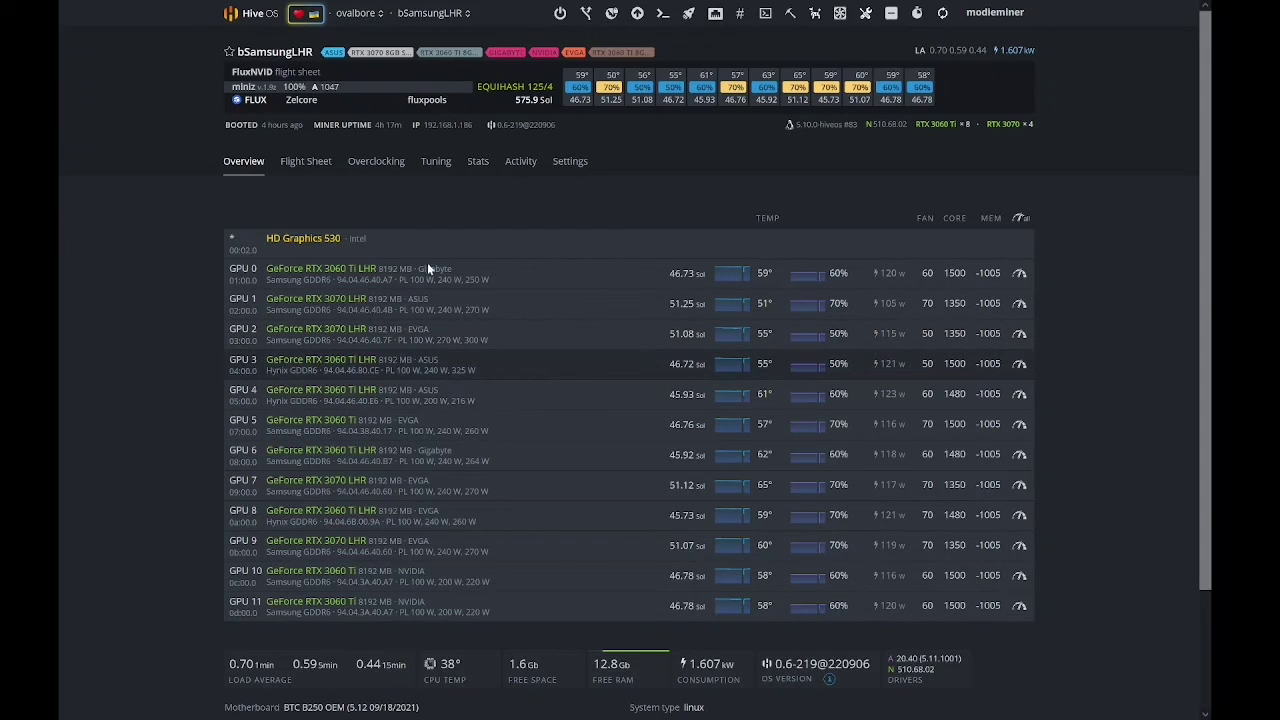